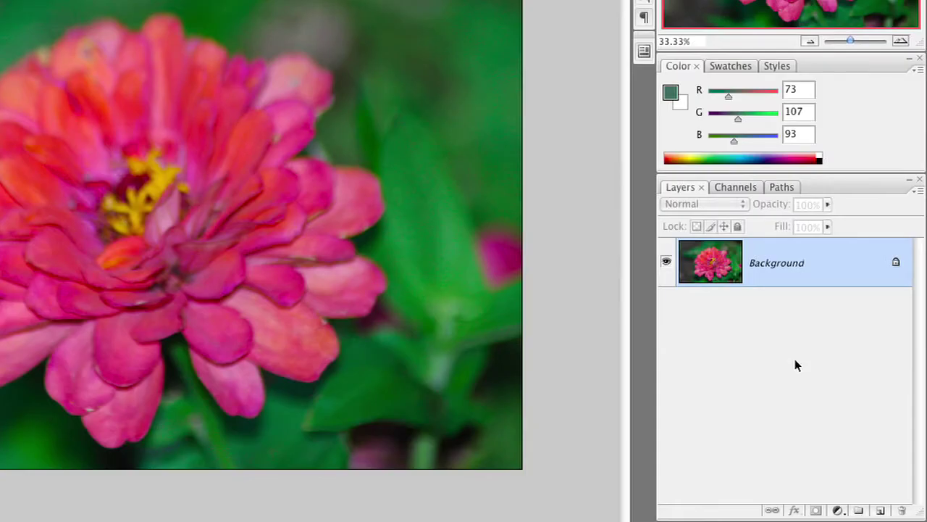
# Duplicate the Background layer with Ctrl+J and rename the copy 'Flower'.
pyautogui.hotkey('ctrl', 'j')
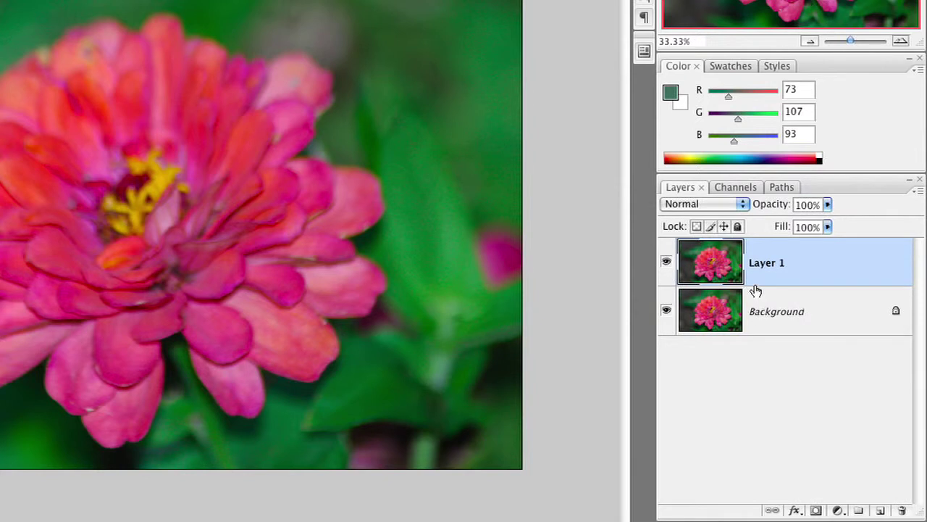
pyautogui.doubleClick(756, 265)
pyautogui.write('Flower')
pyautogui.press('Return')
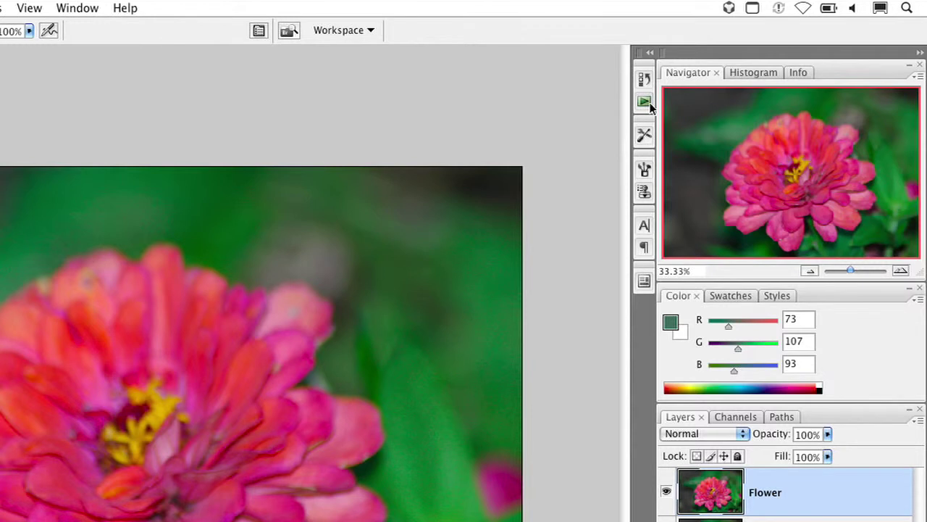
# Load the Textures action set and play its Parchment Paper action.
pyautogui.click(645, 102)
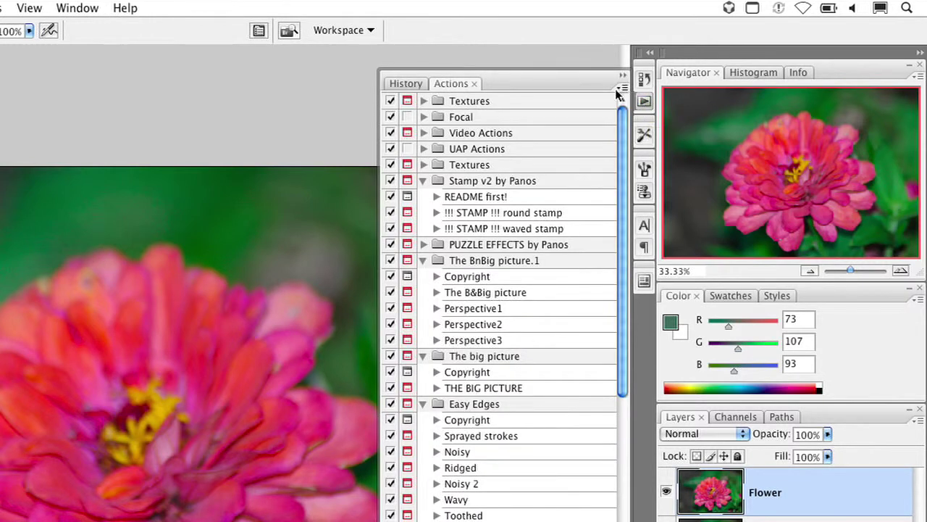
pyautogui.click(620, 90)
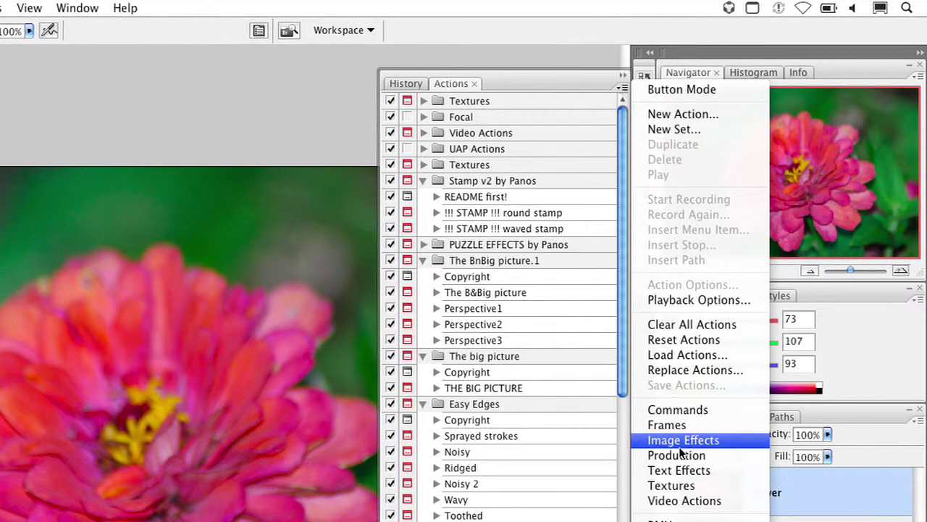
pyautogui.click(681, 500)
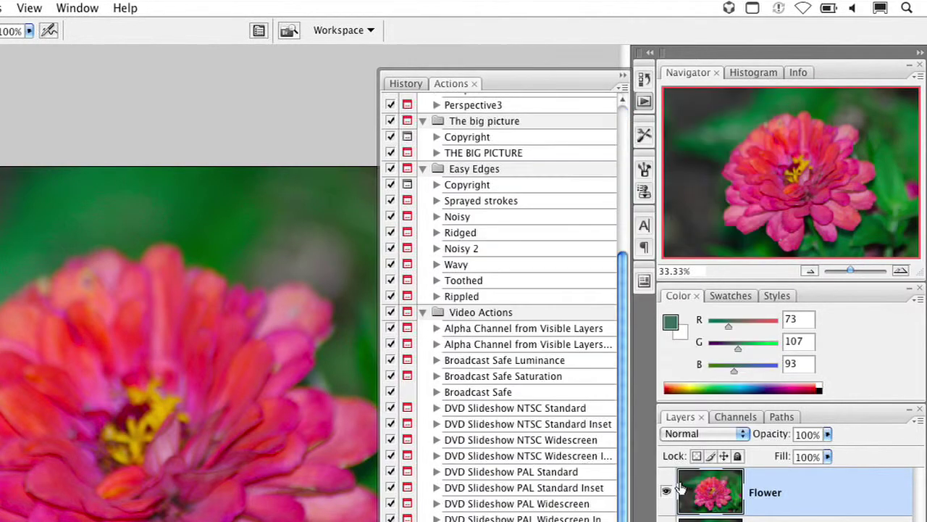
pyautogui.scroll(5, 467, 333)
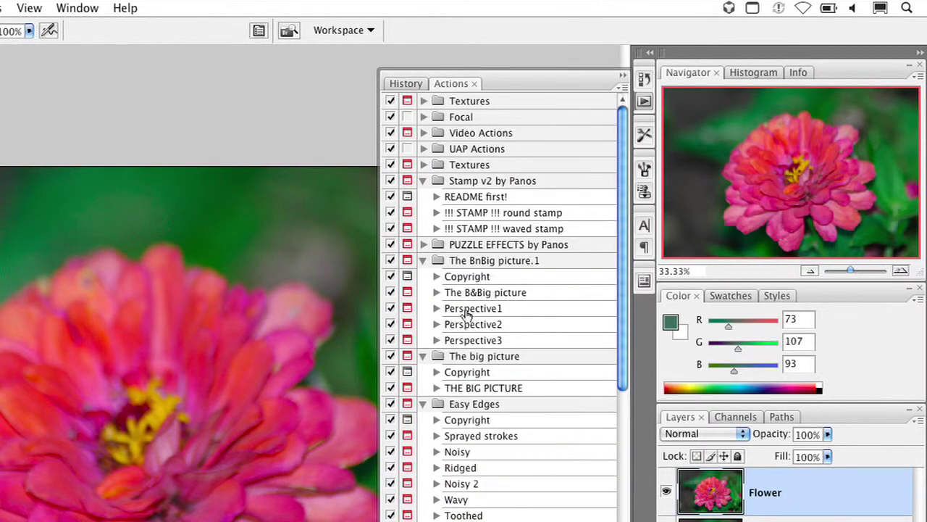
pyautogui.click(423, 101)
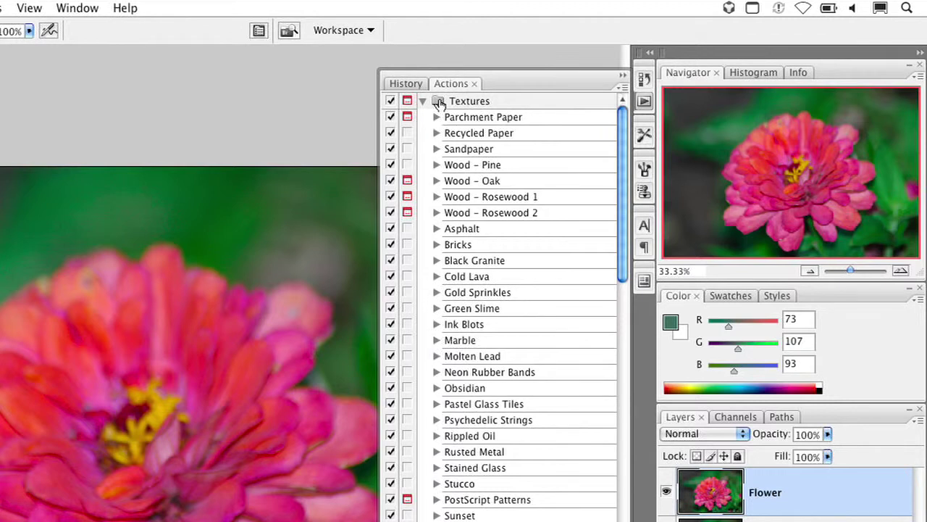
pyautogui.click(454, 118)
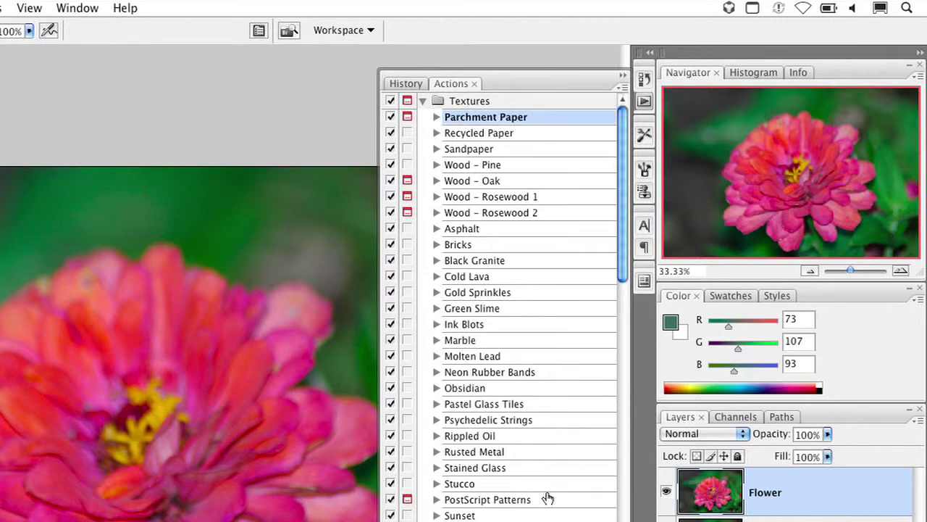
pyautogui.click(536, 521)
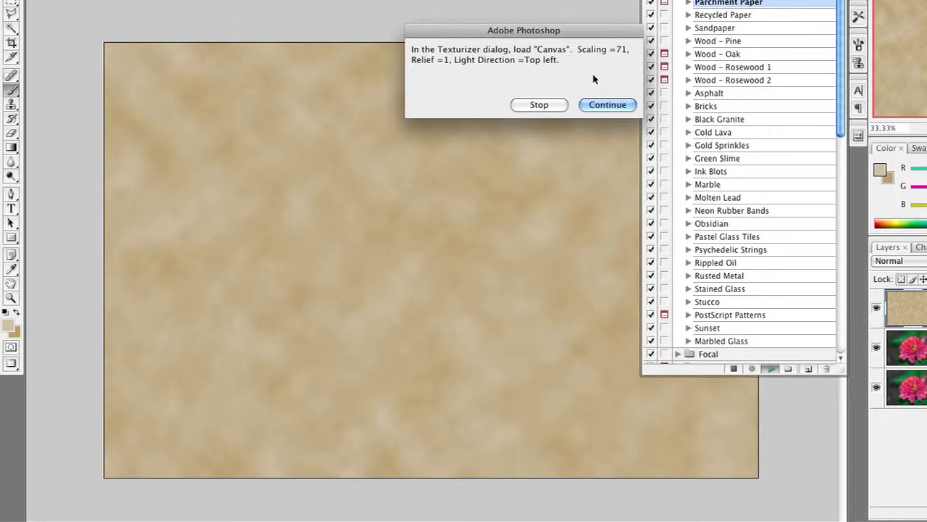
# Apply Texturizer with Canvas texture, 71% scaling, relief 1 and Top Left lighting.
pyautogui.click(592, 105)
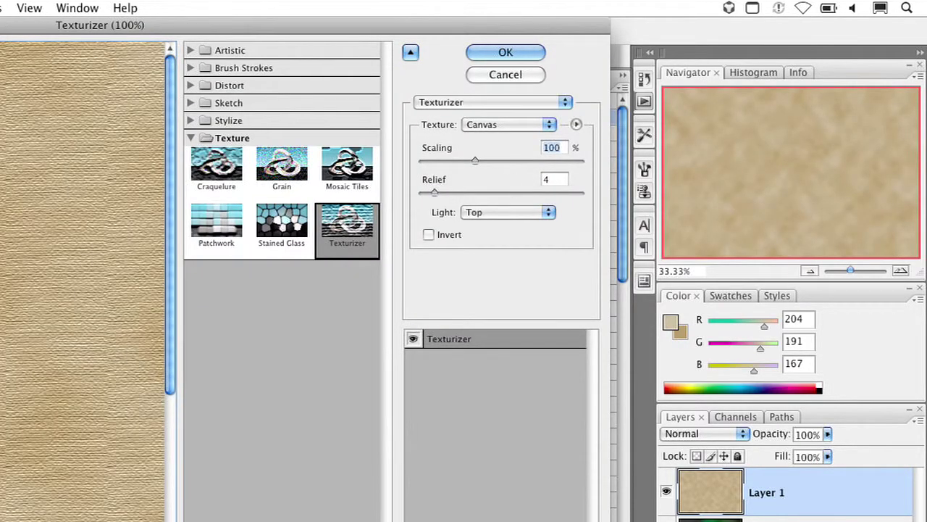
pyautogui.write('71')
pyautogui.press('Tab')
pyautogui.write('1')
pyautogui.press('Tab')
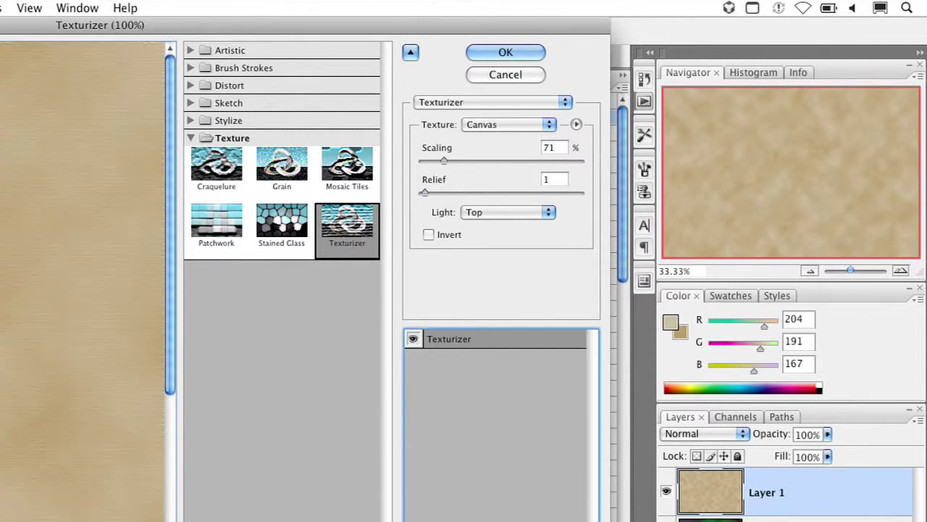
pyautogui.click(503, 212)
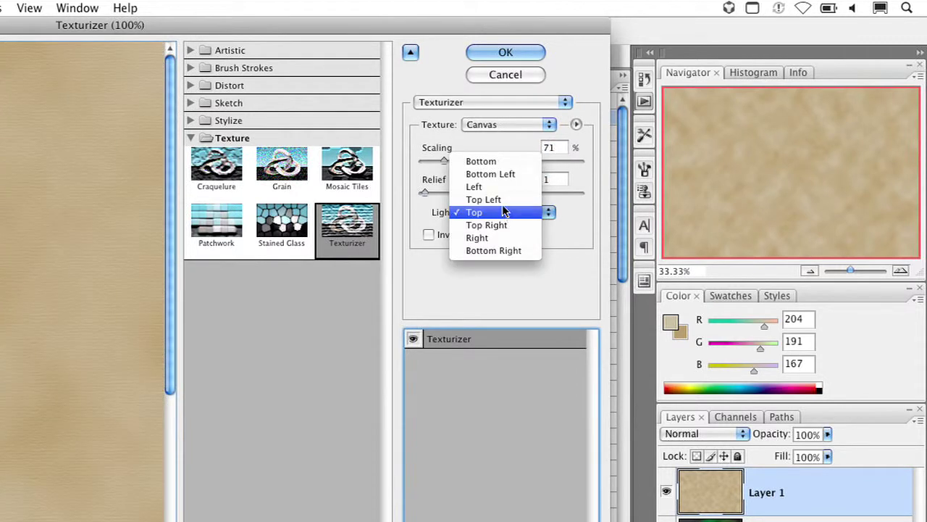
pyautogui.click(500, 199)
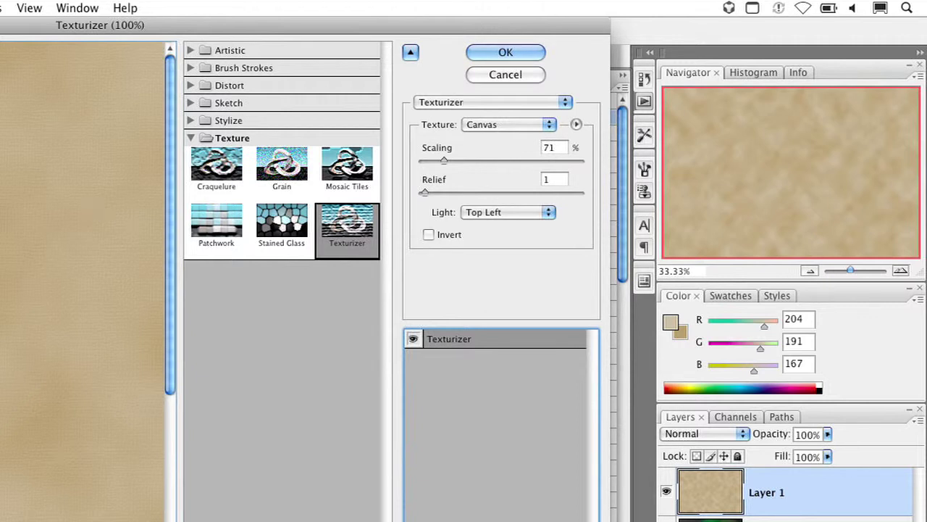
pyautogui.click(524, 50)
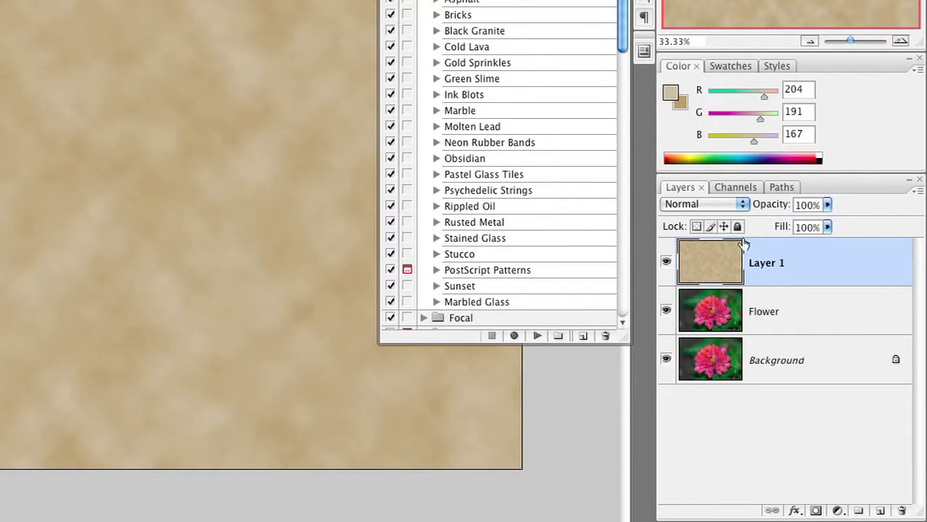
# Hide the parchment layer and add a Black & White adjustment layer above Flower.
pyautogui.click(666, 260)
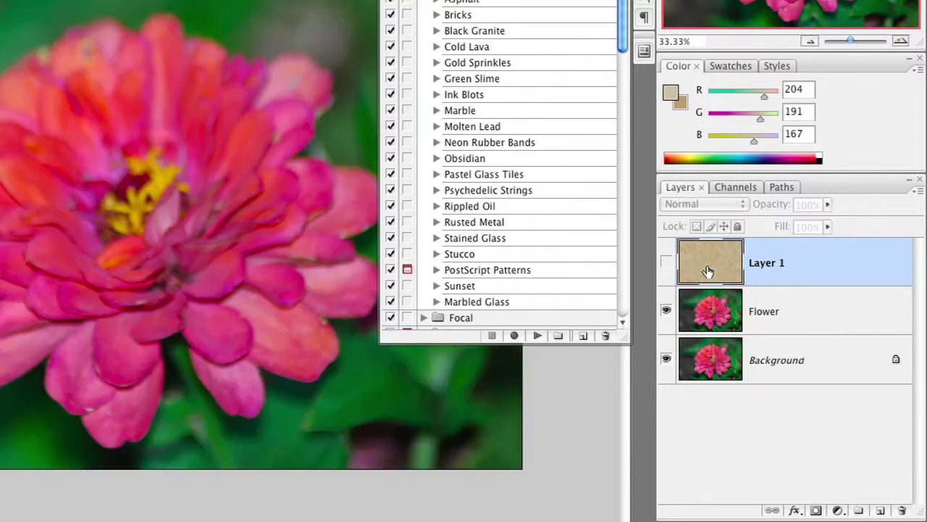
pyautogui.click(728, 308)
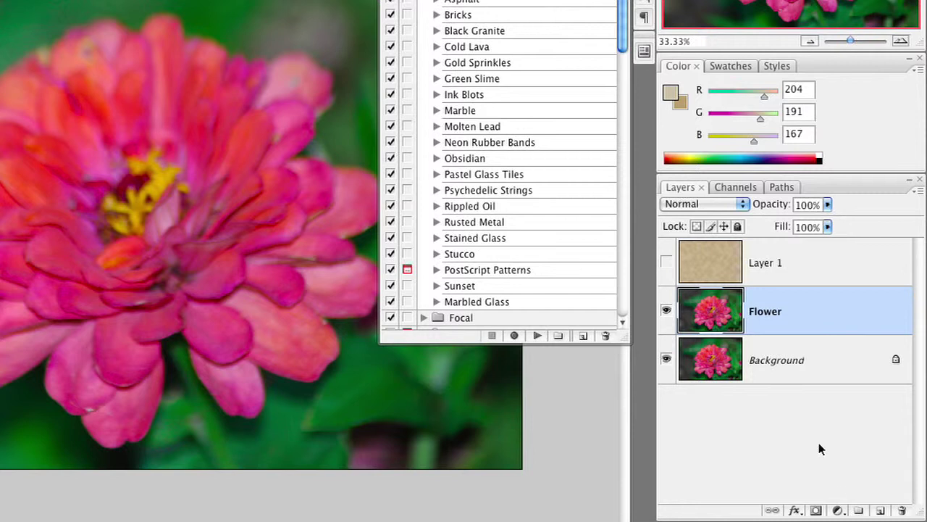
pyautogui.click(837, 510)
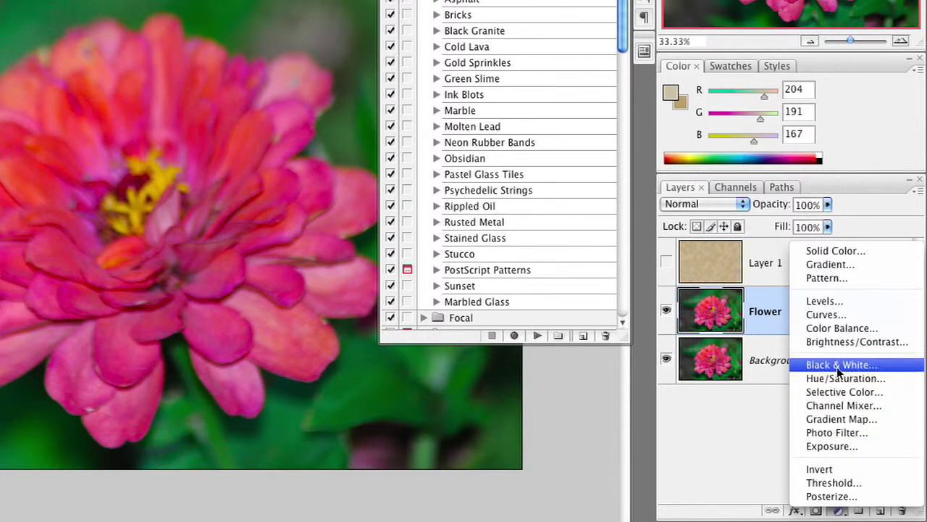
pyautogui.click(835, 366)
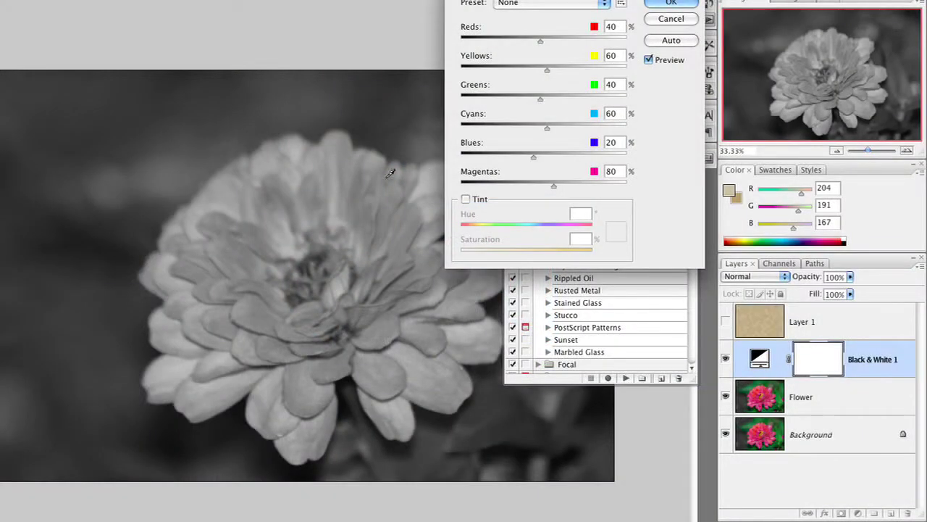
# Set Reds 57, Greens 80, Magentas 6, and tint sepia at saturation 18.
pyautogui.moveTo(370, 188)
pyautogui.mouseDown()
pyautogui.moveTo(401, 200)
pyautogui.moveTo(379, 203)
pyautogui.moveTo(381, 196)
pyautogui.mouseUp()
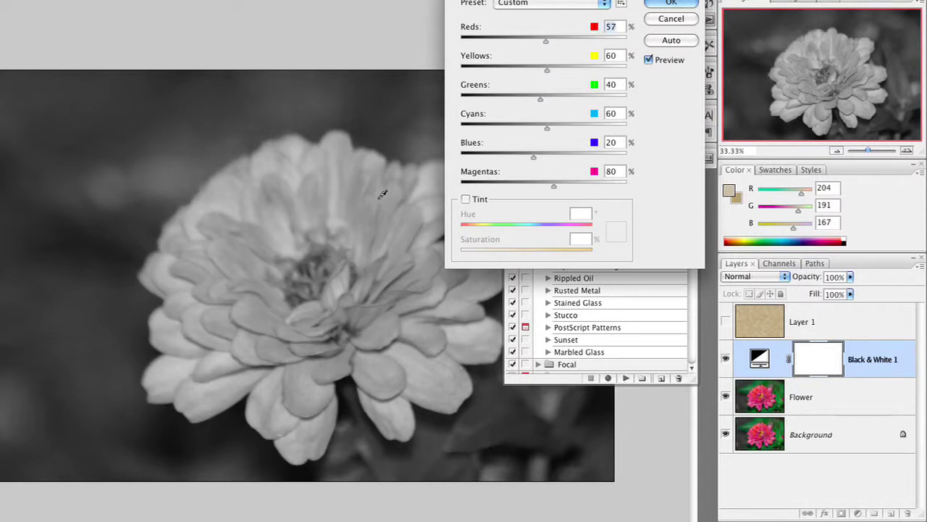
pyautogui.moveTo(514, 435); pyautogui.dragTo(543, 435)
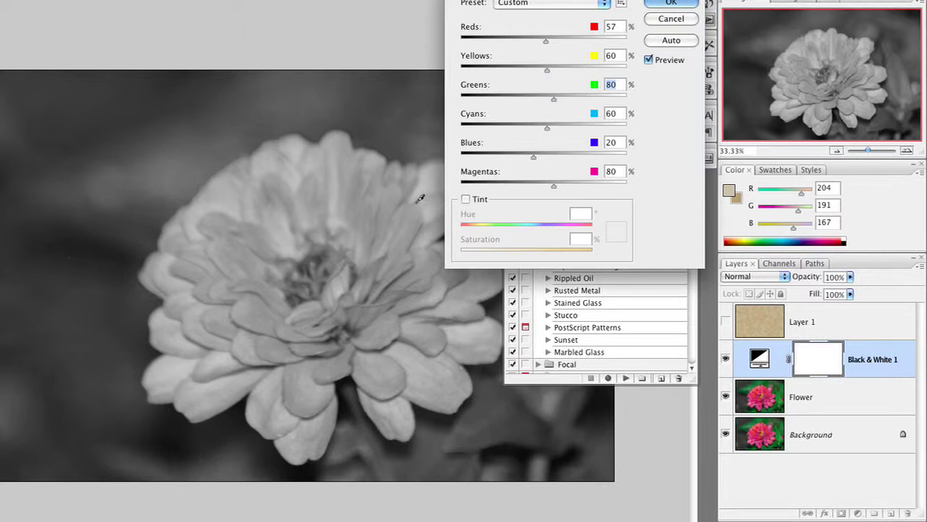
pyautogui.moveTo(545, 182); pyautogui.dragTo(530, 187)
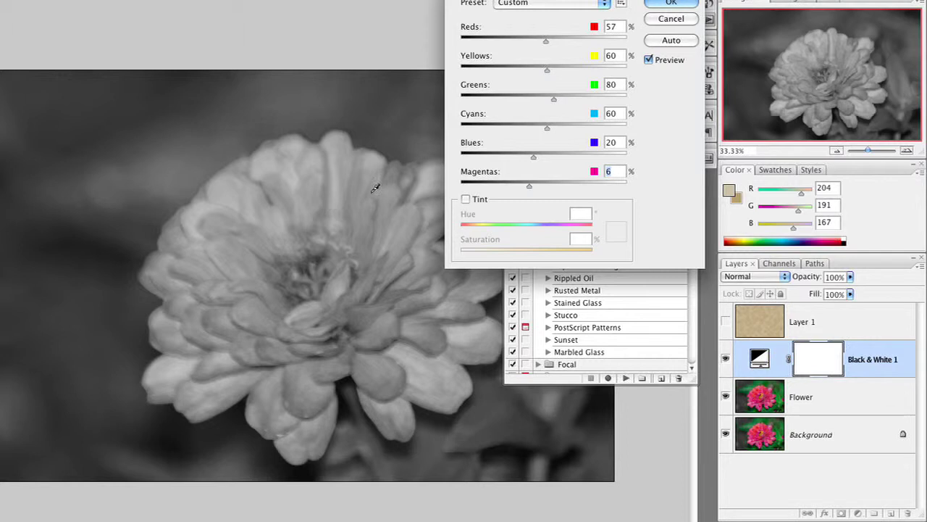
pyautogui.click(466, 199)
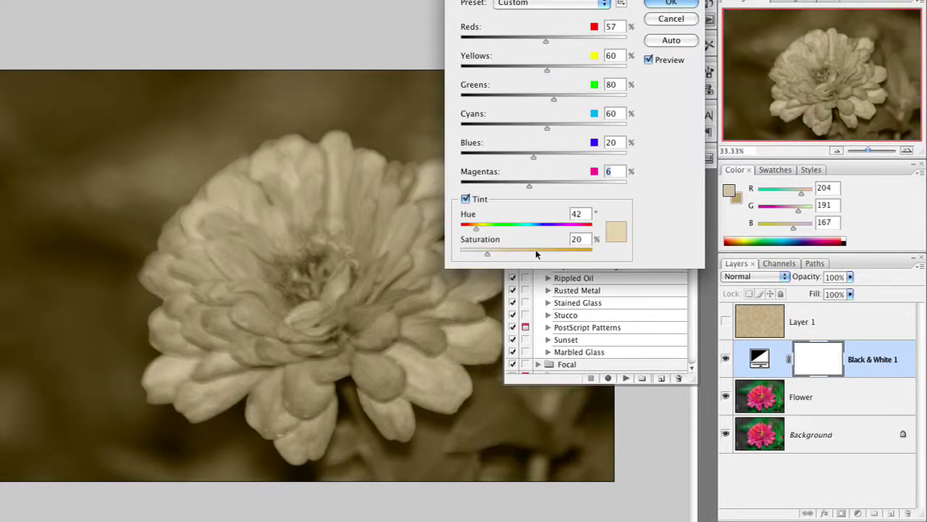
pyautogui.moveTo(496, 256); pyautogui.dragTo(485, 256)
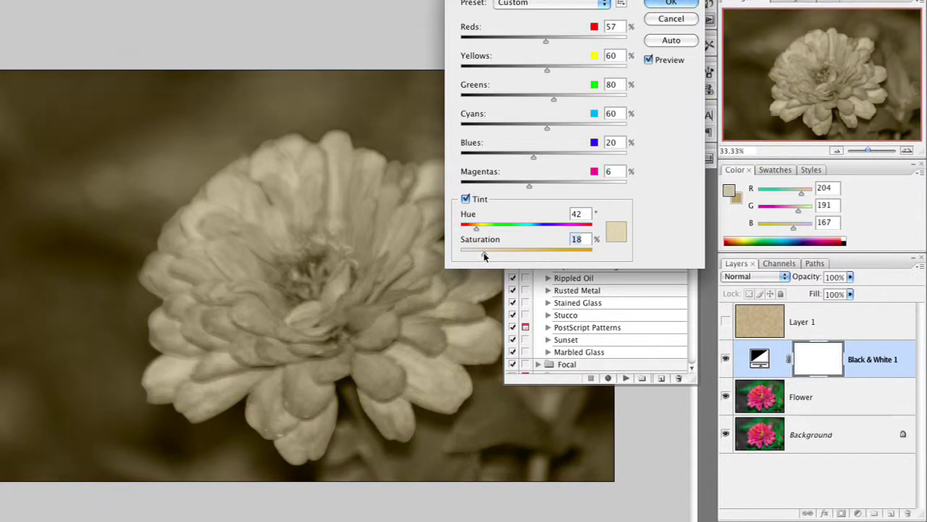
pyautogui.click(665, 2)
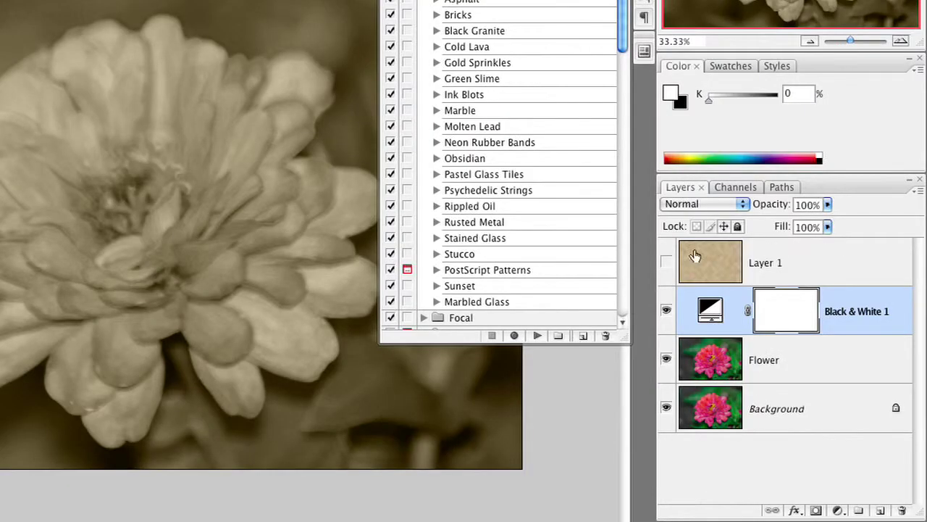
# Show the parchment Layer 1 and cycle its blend mode to Soft Light, comparing visibility.
pyautogui.click(666, 261)
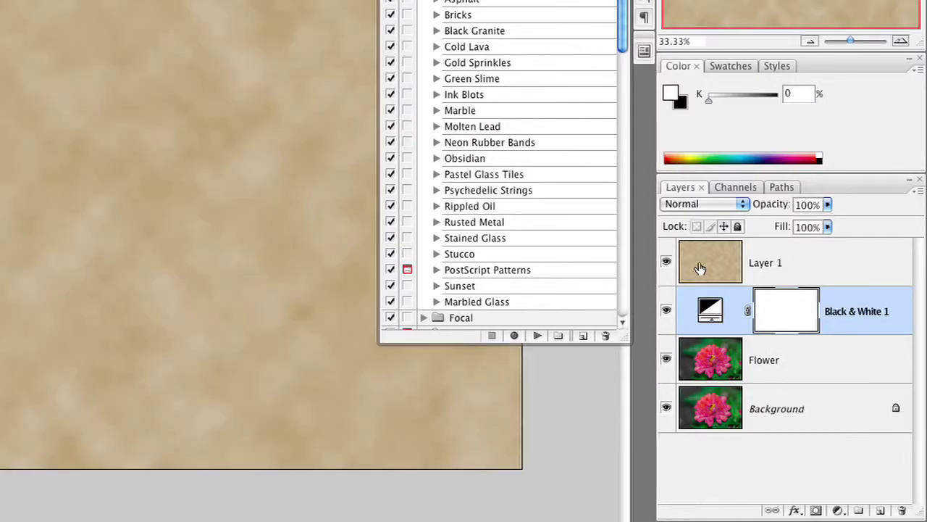
pyautogui.click(700, 268)
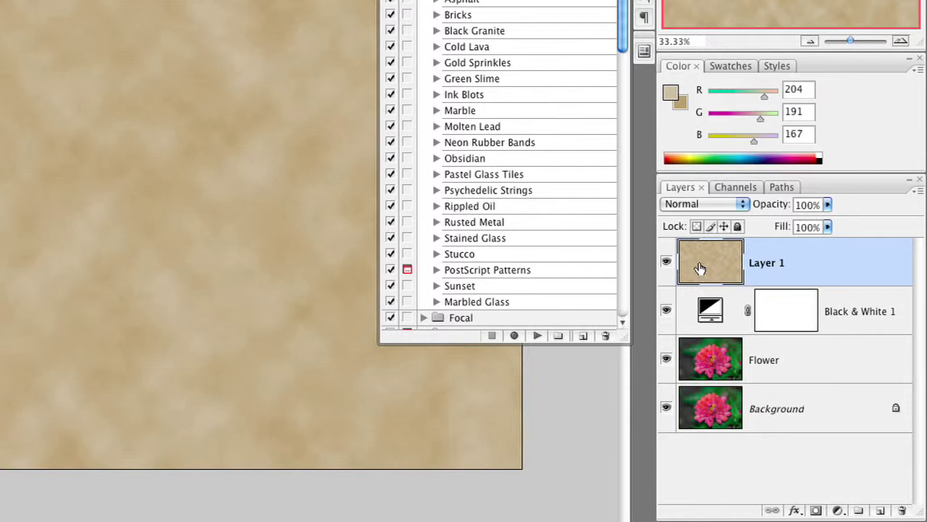
pyautogui.hotkey('shift', '+')
pyautogui.hotkey('shift', '+')
pyautogui.hotkey('shift', '+')
pyautogui.hotkey('shift', '+')
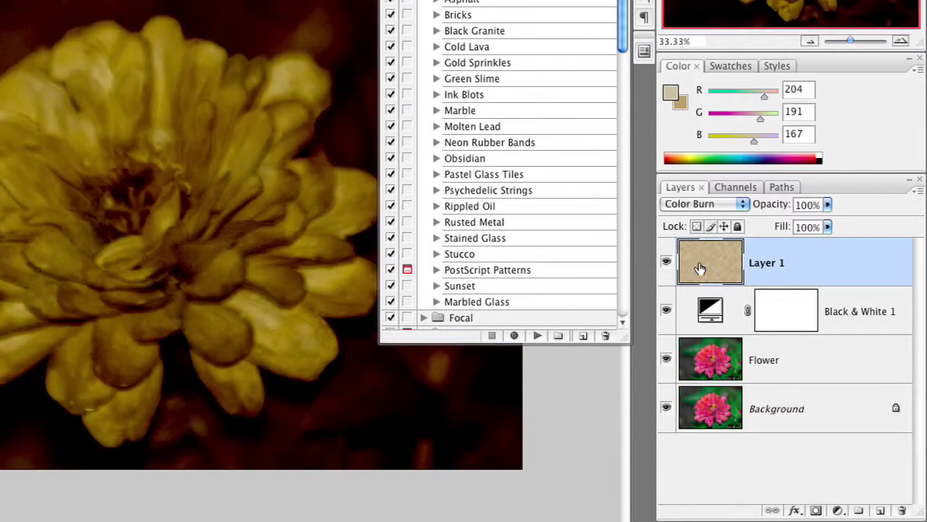
pyautogui.hotkey('shift', '+')
pyautogui.hotkey('shift', '+')
pyautogui.hotkey('shift', '+')
pyautogui.hotkey('shift', '+')
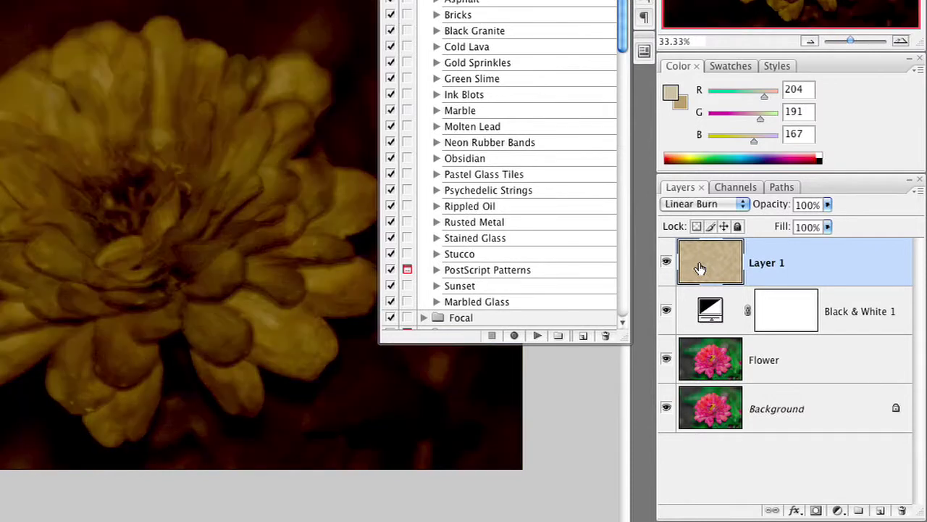
pyautogui.hotkey('shift', '+')
pyautogui.hotkey('shift', '+')
pyautogui.hotkey('shift', '+')
pyautogui.hotkey('shift', '+')
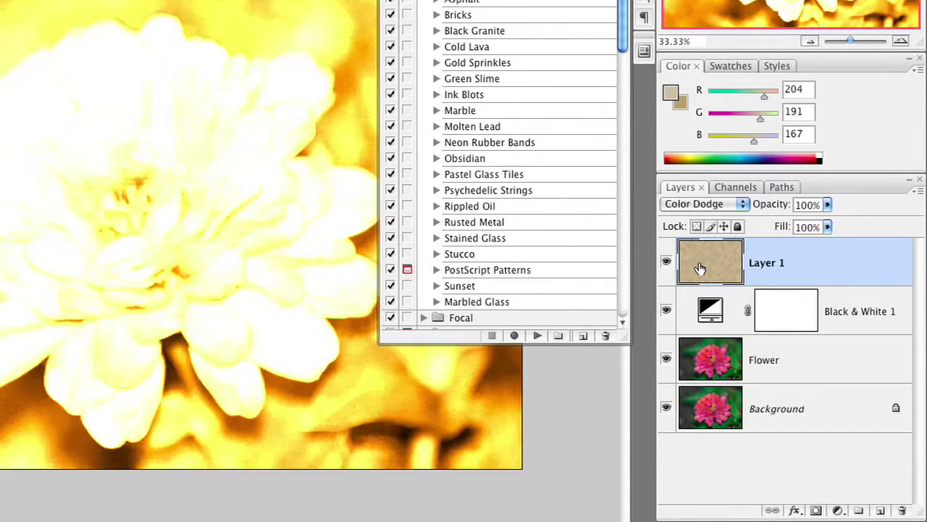
pyautogui.hotkey('shift', '+')
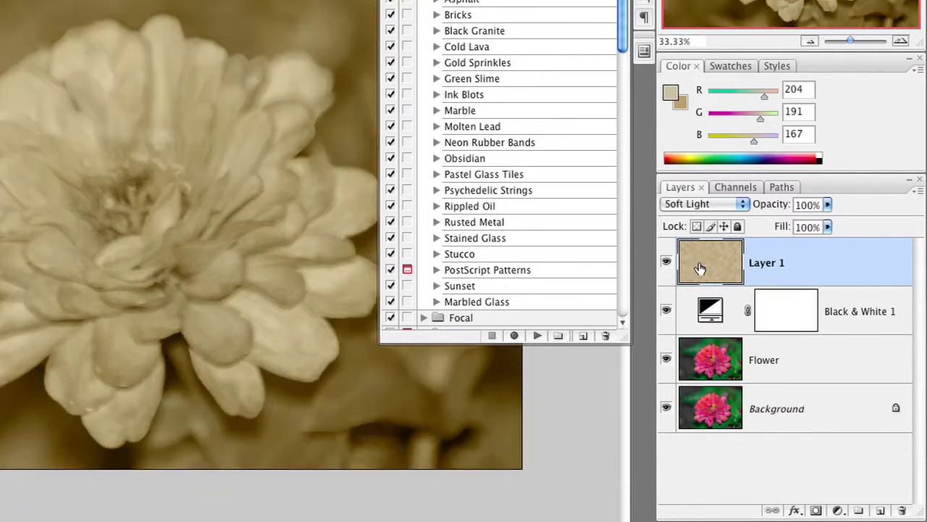
pyautogui.hotkey('shift', '-')
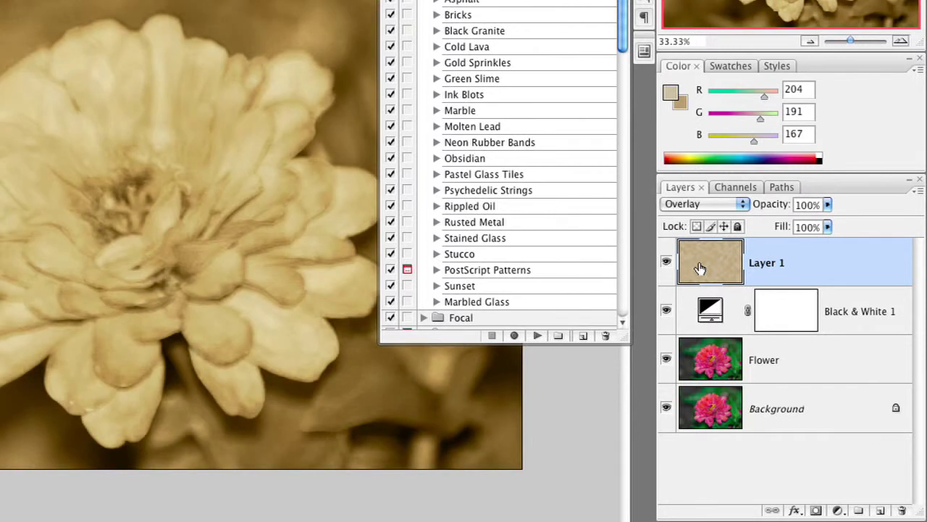
pyautogui.hotkey('shift', '+')
pyautogui.hotkey('shift', '+')
pyautogui.hotkey('shift', '-')
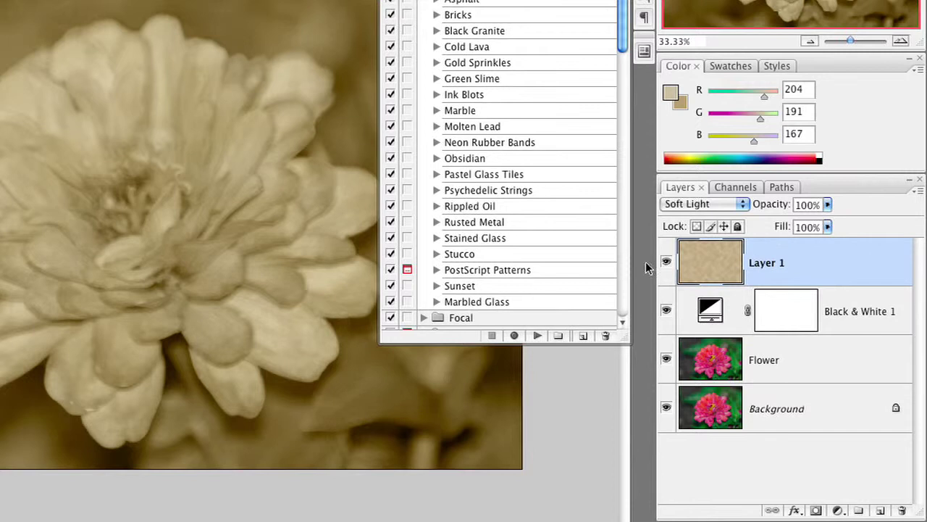
pyautogui.click(665, 264)
pyautogui.click(665, 264)
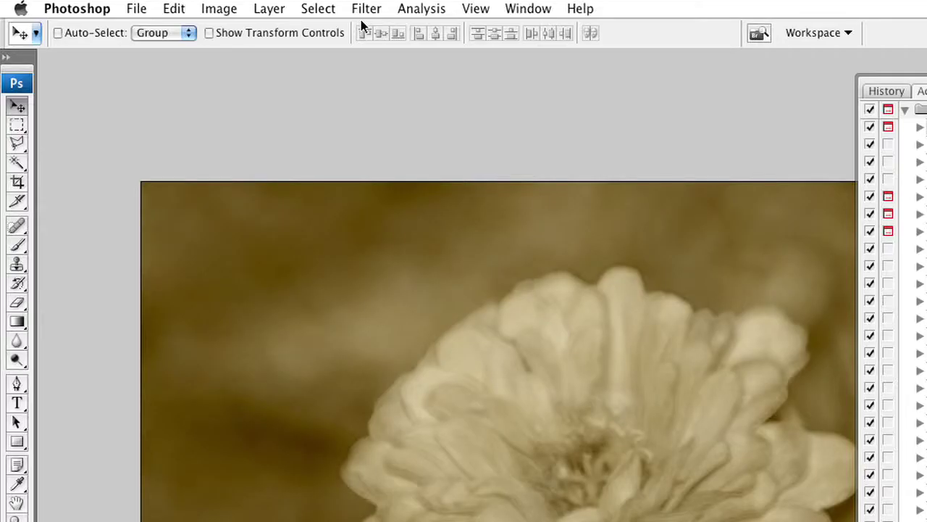
# Copy the whole image merged and paste it as new Layer 2.
pyautogui.press('super+a')
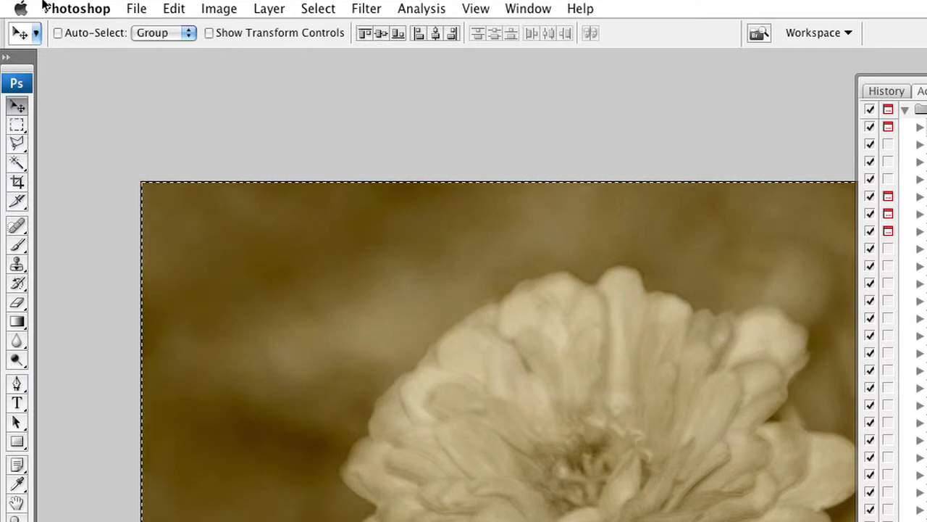
pyautogui.click(173, 8)
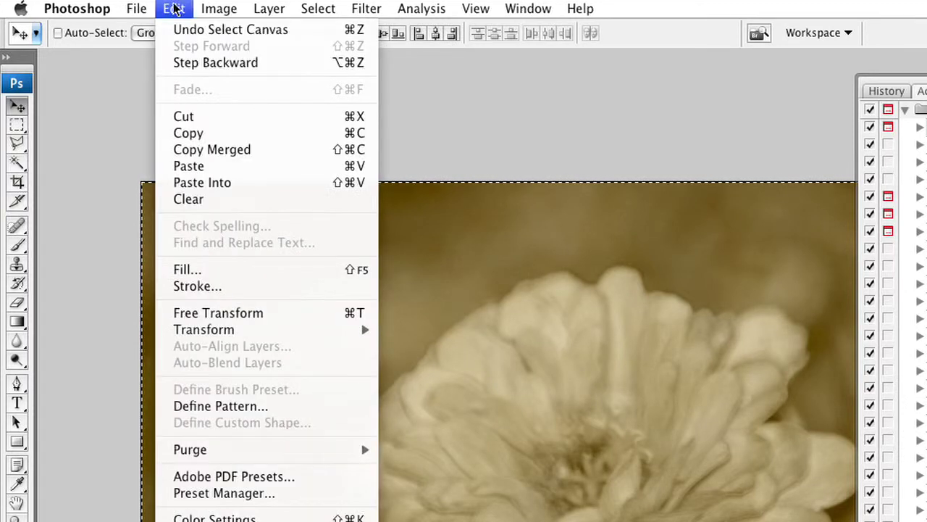
pyautogui.click(183, 149)
pyautogui.press('super+v')
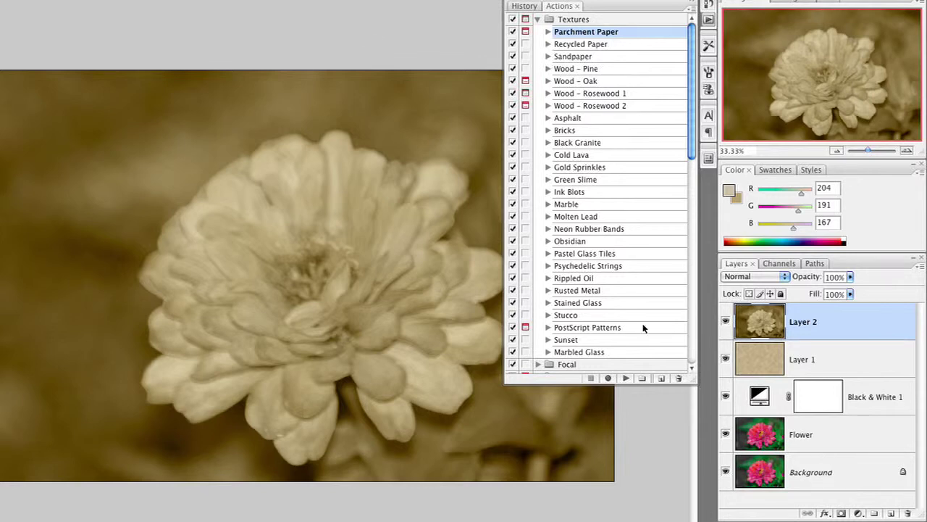
# Apply Lens Blur with radius 37, blade curvature 45, brightness 26 and threshold about 214.
pyautogui.click(367, 8)
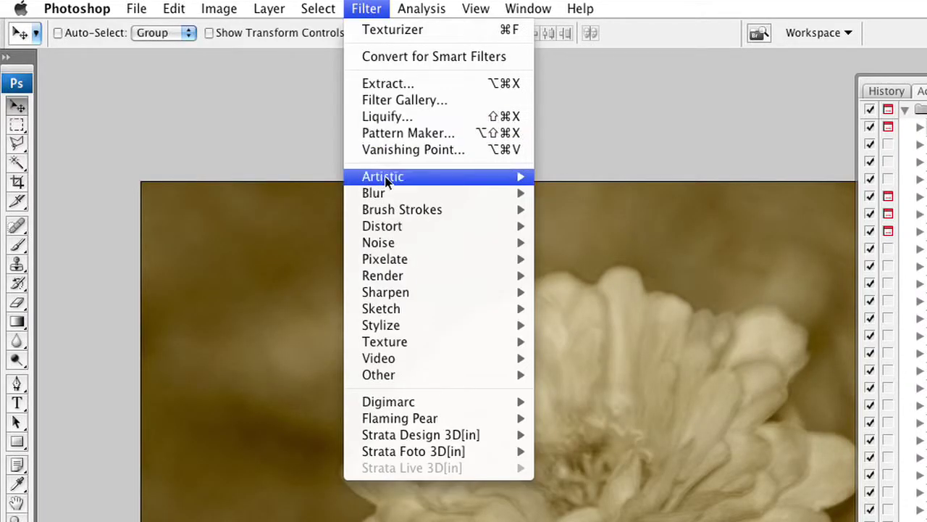
pyautogui.moveTo(386, 183)
pyautogui.moveTo(527, 193)
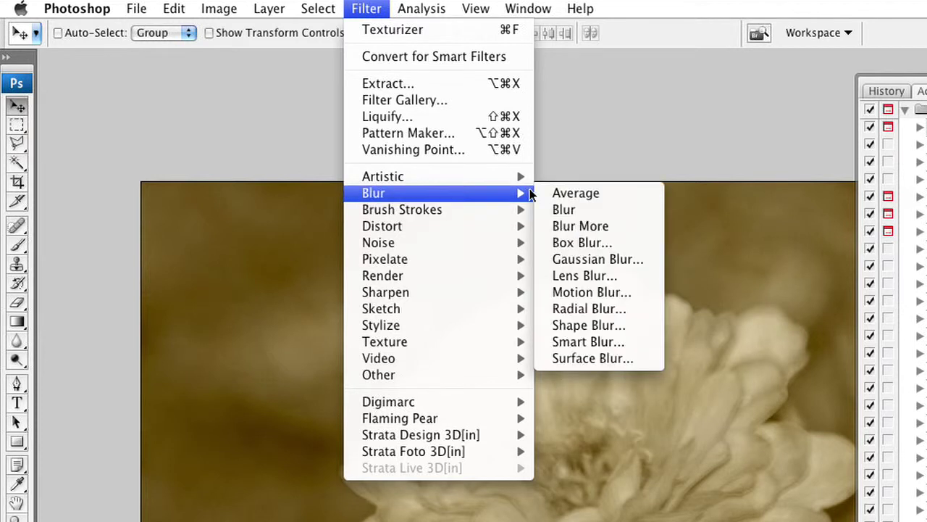
pyautogui.click(547, 275)
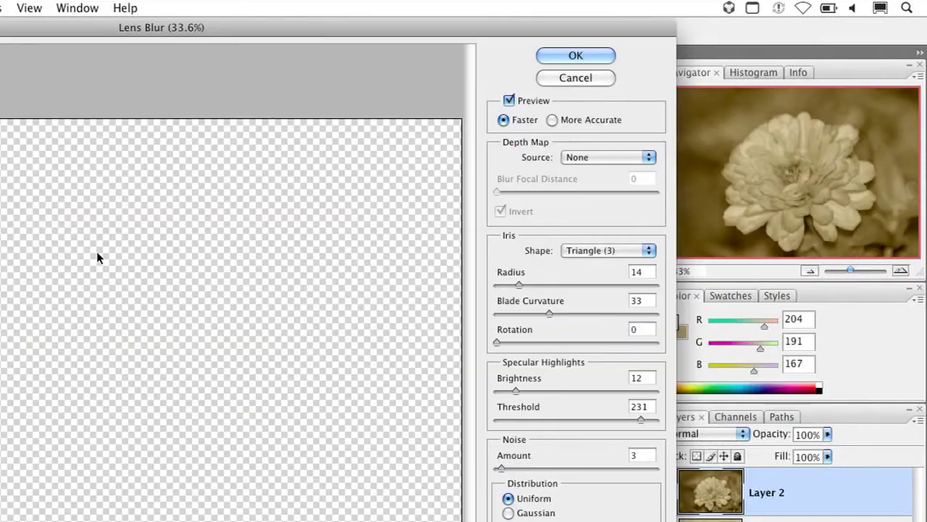
pyautogui.click(536, 285)
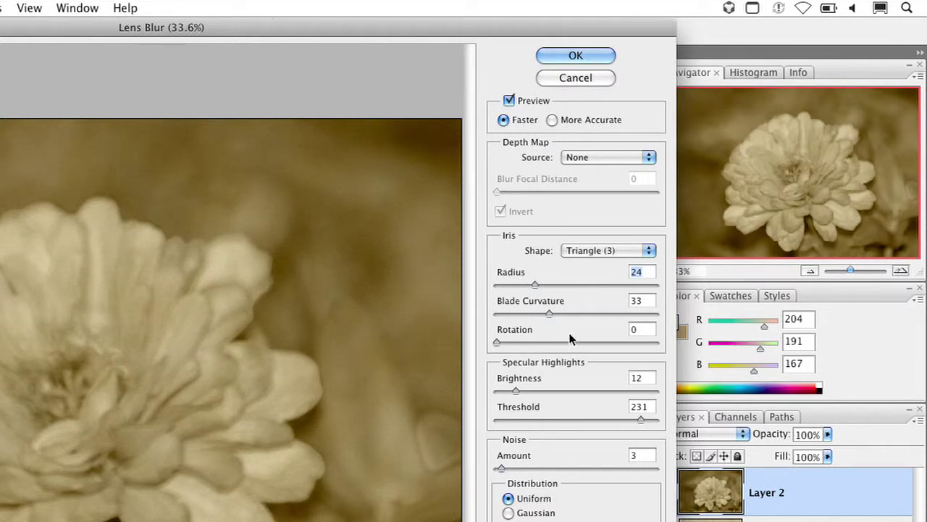
pyautogui.click(538, 391)
pyautogui.click(629, 419)
pyautogui.moveTo(629, 419); pyautogui.dragTo(641, 420)
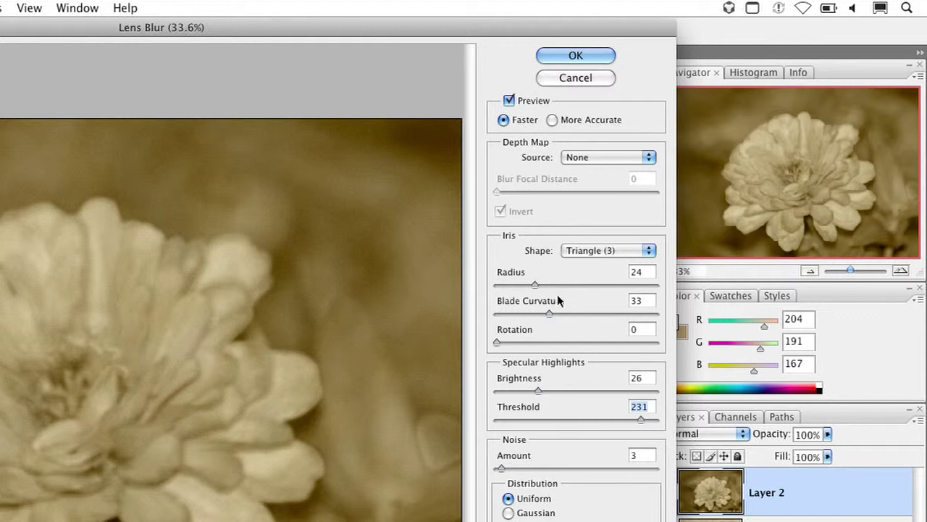
pyautogui.click(566, 311)
pyautogui.click(555, 284)
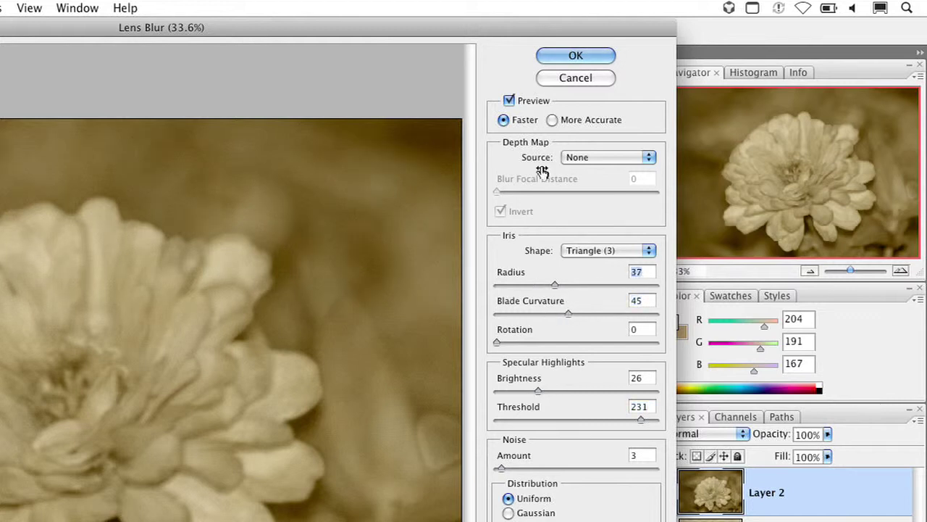
pyautogui.click(555, 56)
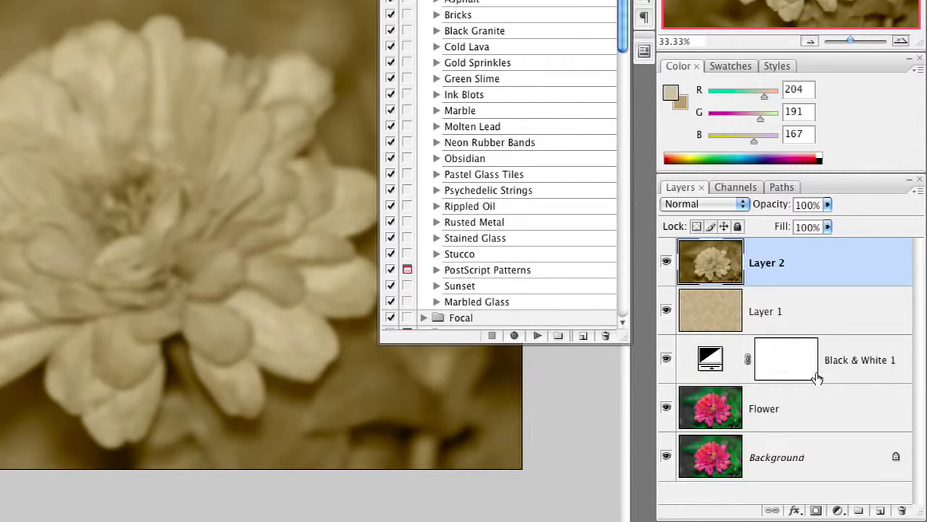
# Set the blurred Layer 2 to Multiply blending at 46% opacity.
pyautogui.hotkey('shift', '+')
pyautogui.hotkey('shift', '+')
pyautogui.hotkey('shift', '+')
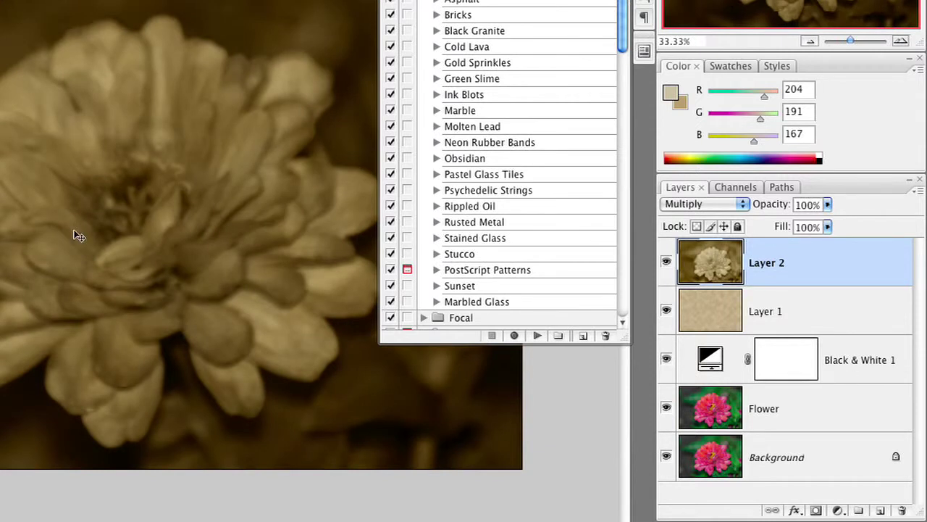
pyautogui.click(827, 204)
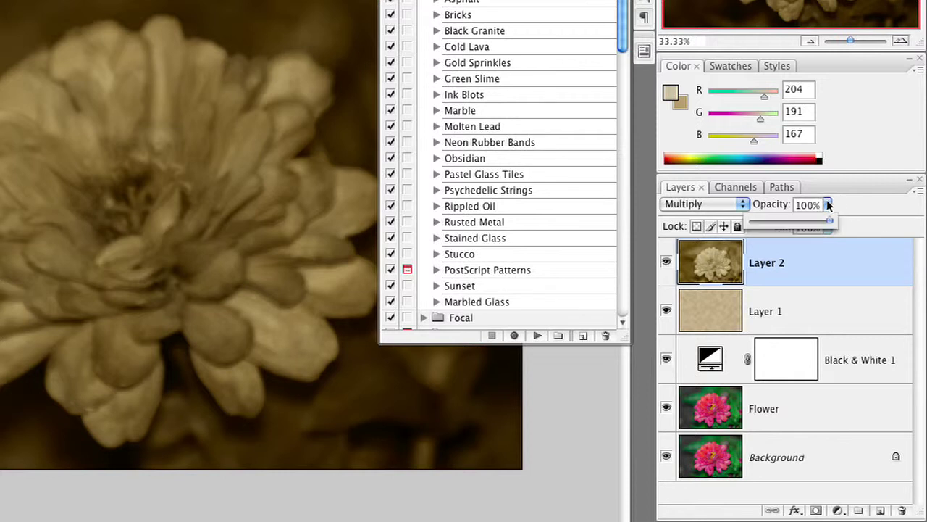
pyautogui.moveTo(821, 221); pyautogui.dragTo(799, 227)
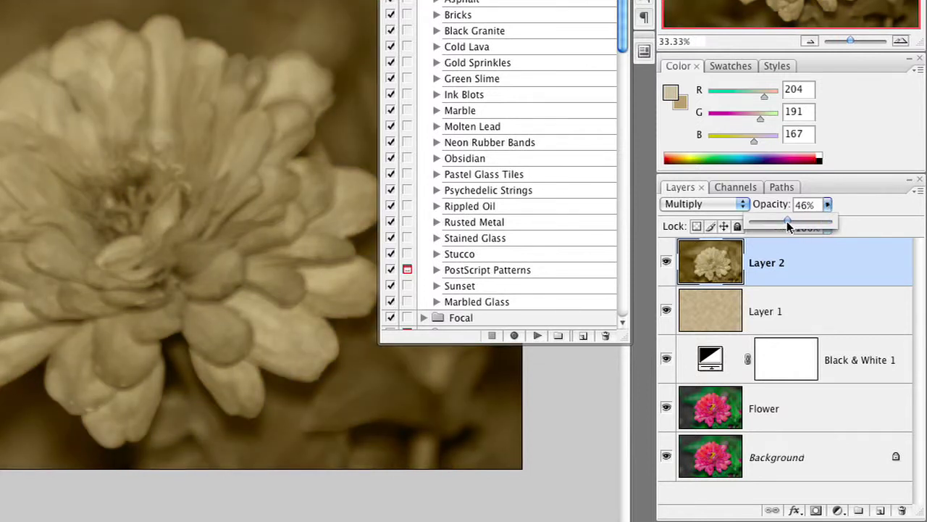
pyautogui.click(838, 511)
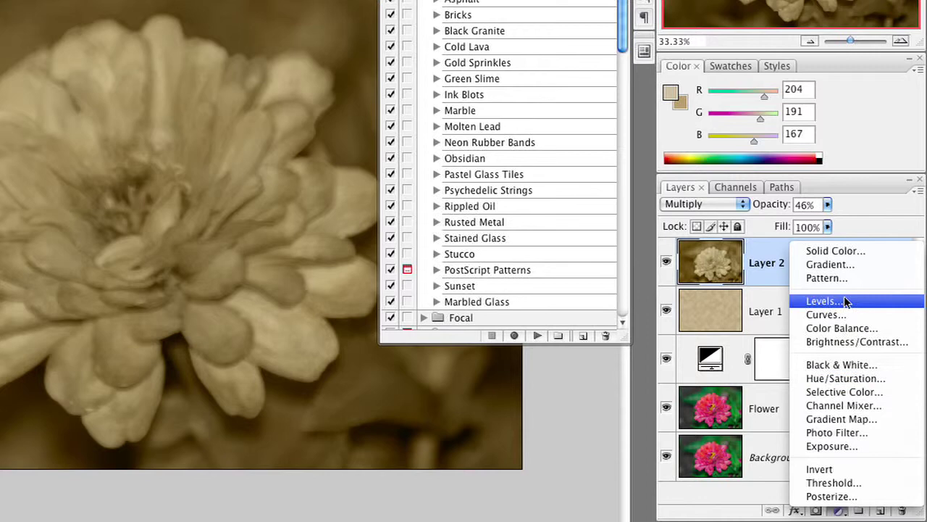
# Add a reversed black-to-white radial Gradient Fill layer angled about -20 degrees.
pyautogui.click(846, 268)
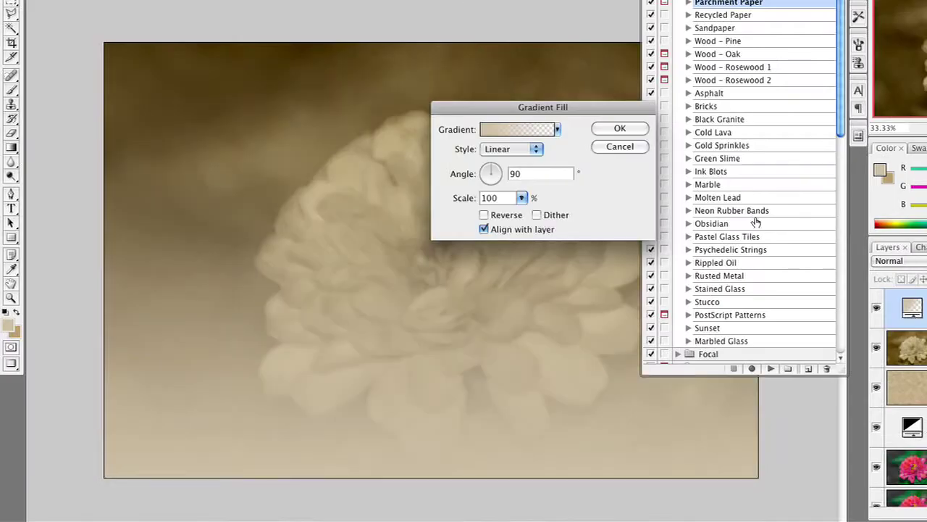
pyautogui.click(557, 129)
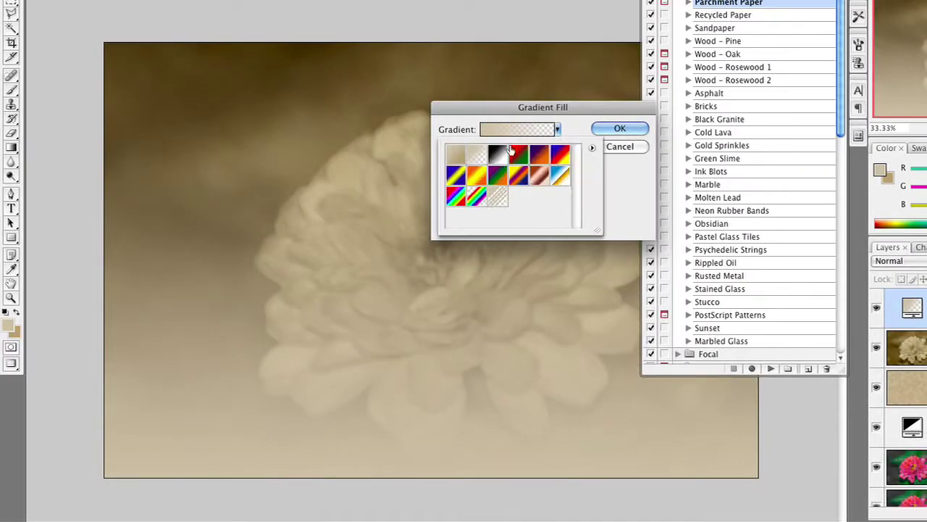
pyautogui.click(497, 154)
pyautogui.click(555, 129)
pyautogui.click(511, 148)
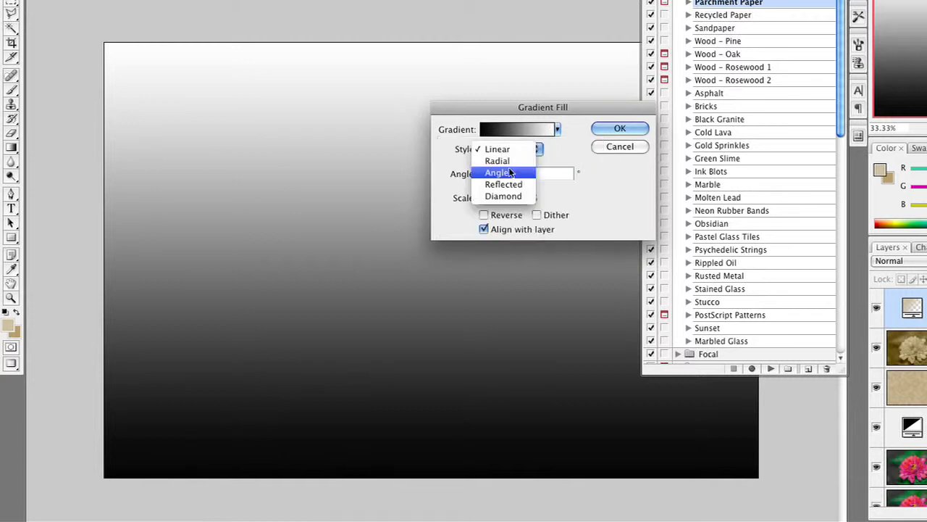
pyautogui.click(512, 163)
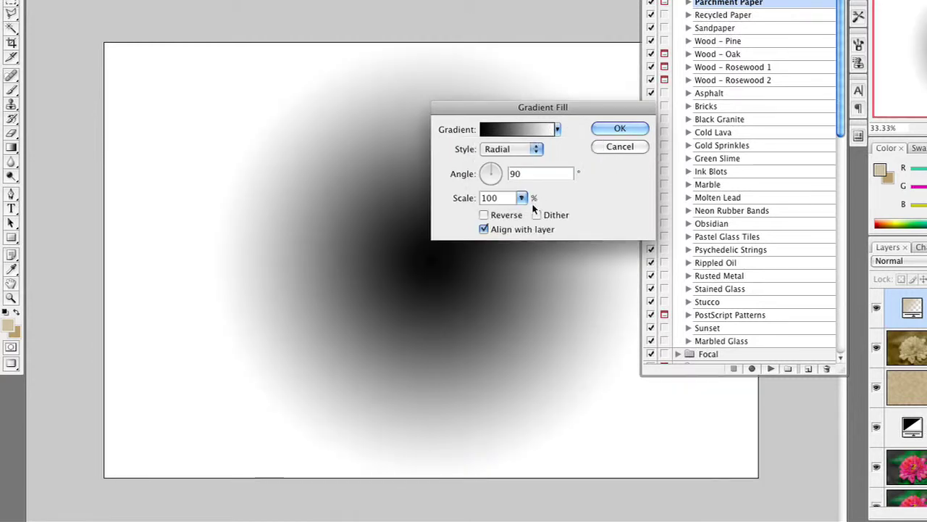
pyautogui.click(483, 215)
pyautogui.moveTo(497, 170); pyautogui.dragTo(497, 177)
pyautogui.click(617, 129)
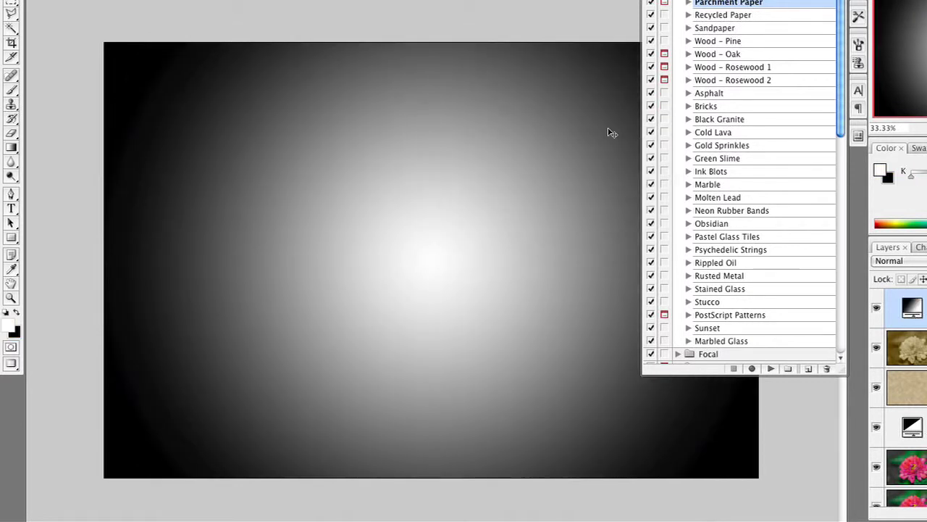
# Blend the gradient vignette in Multiply at 55% opacity.
pyautogui.click(909, 265)
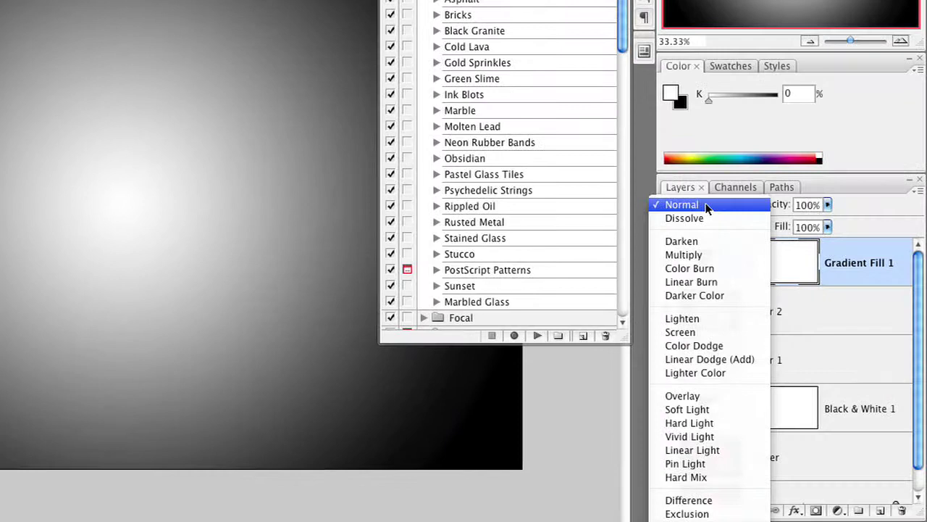
pyautogui.click(700, 255)
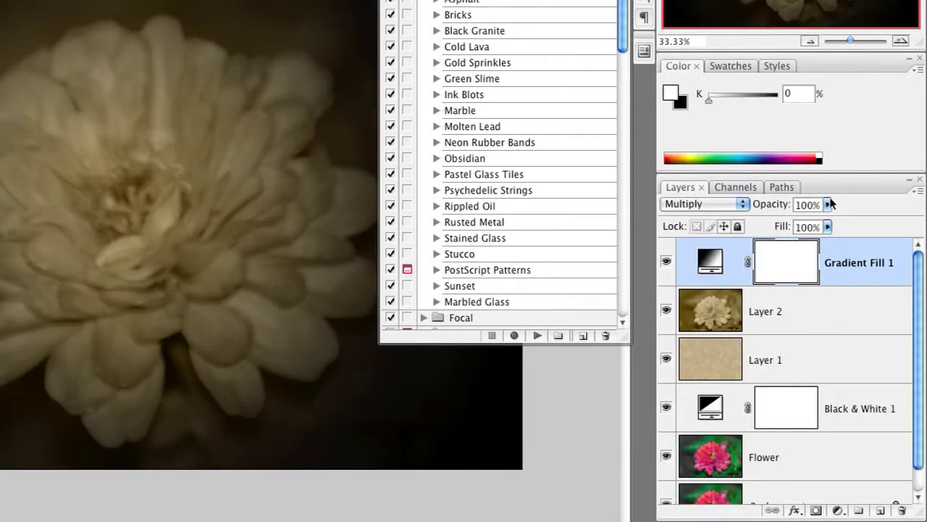
pyautogui.click(828, 206)
pyautogui.moveTo(826, 222); pyautogui.dragTo(794, 221)
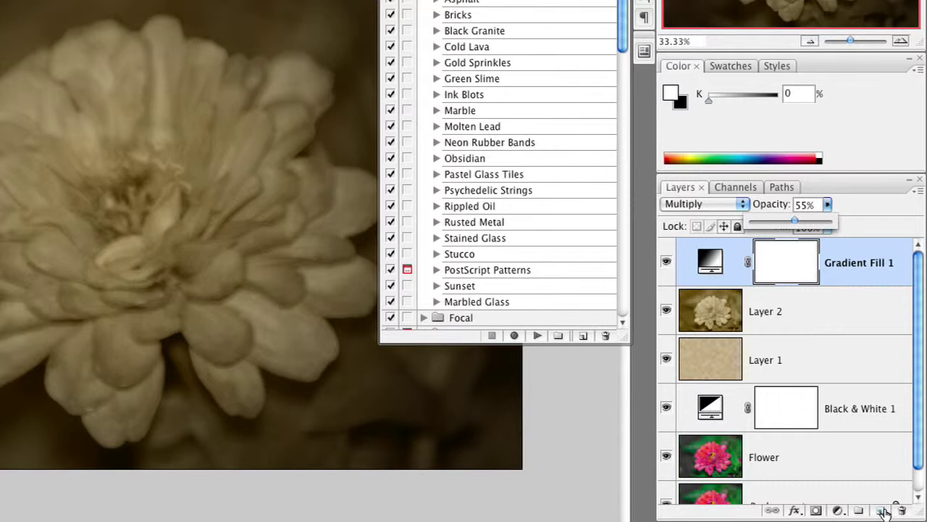
pyautogui.click(880, 510)
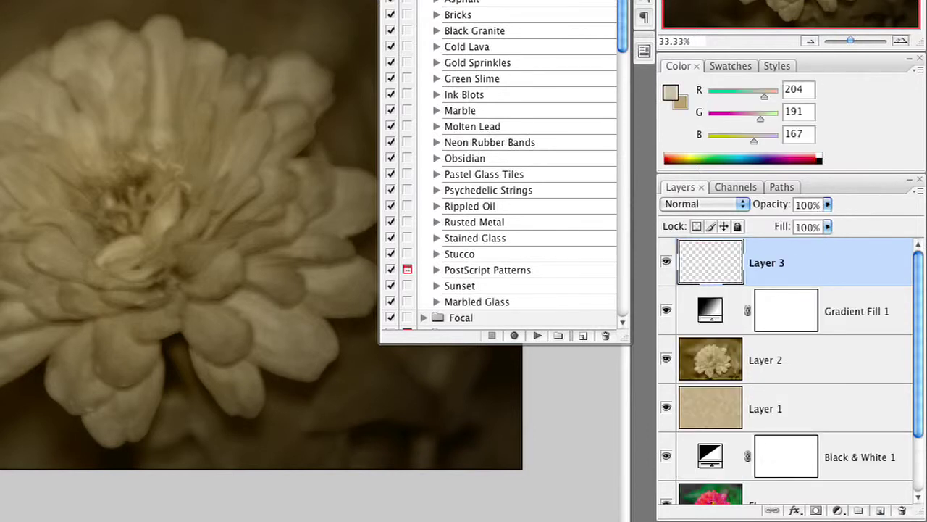
# Fill the new Layer 3 with 50% Gray.
pyautogui.click(173, 8)
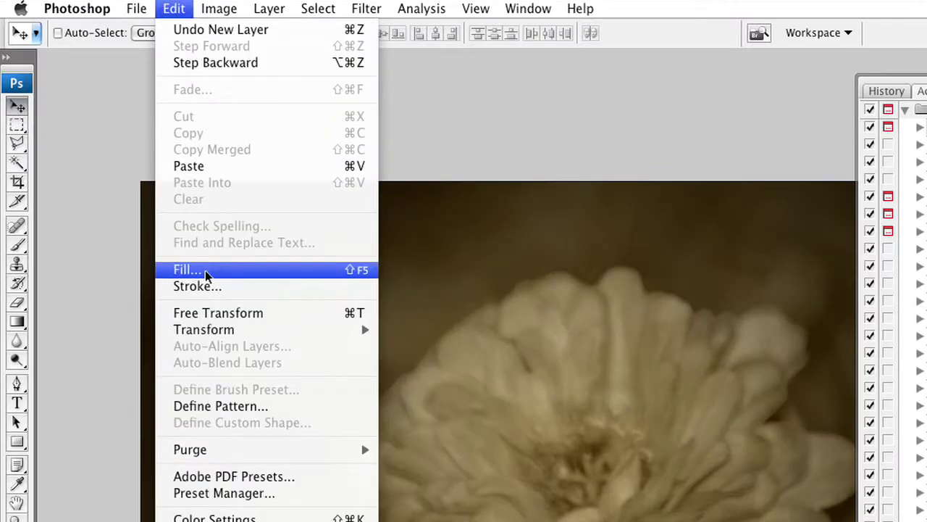
pyautogui.click(205, 270)
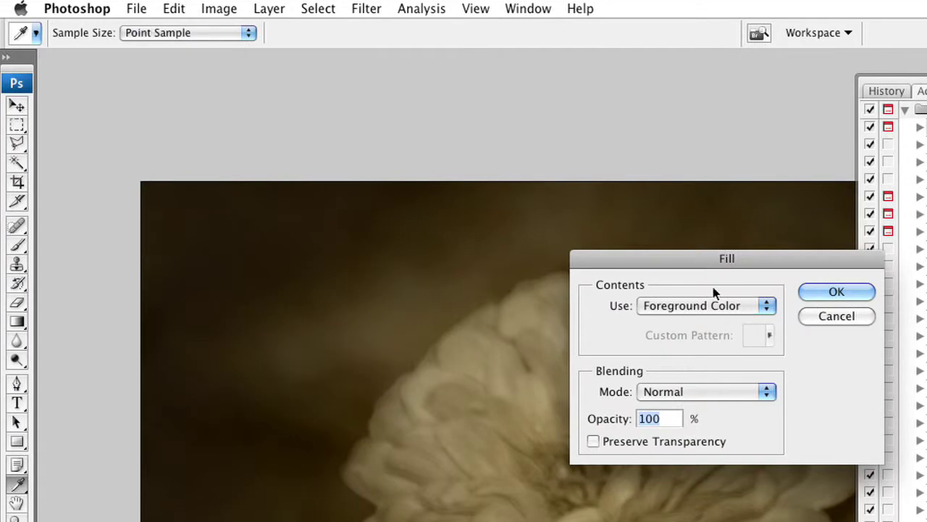
pyautogui.click(715, 307)
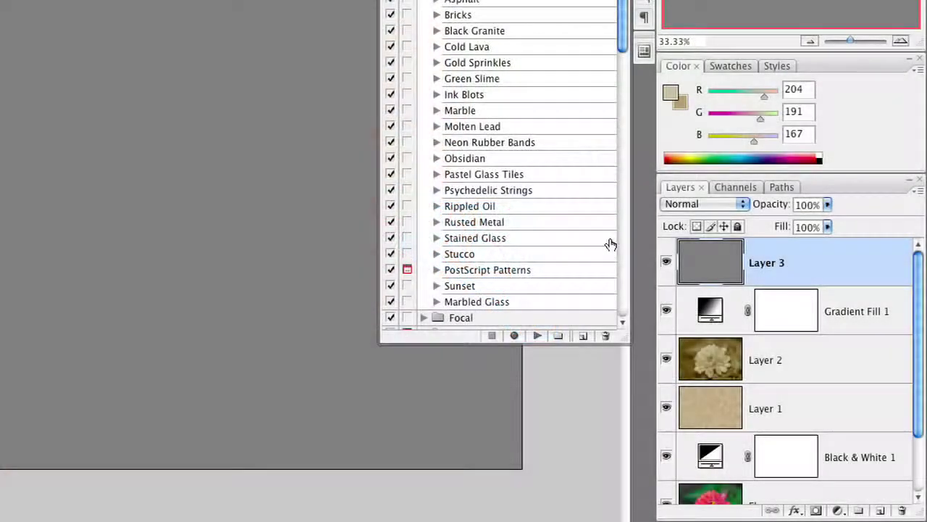
# Convert Layer 3 to a Smart Object and hide the Actions panel.
pyautogui.rightClick(823, 276)
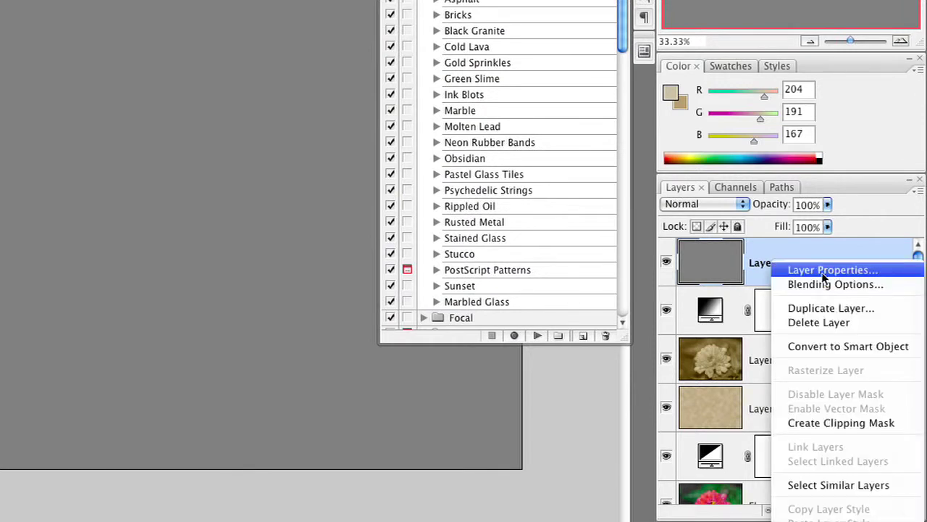
pyautogui.click(834, 348)
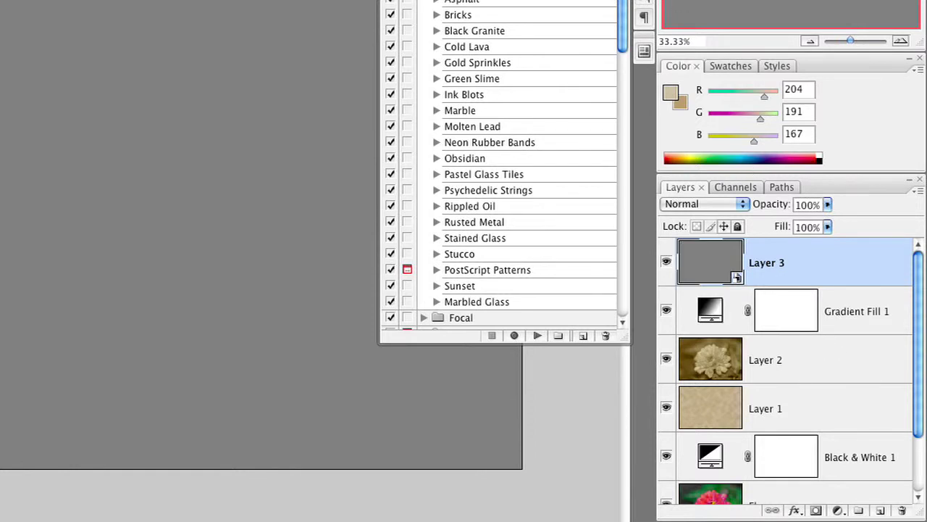
pyautogui.hotkey('alt', 'F9')
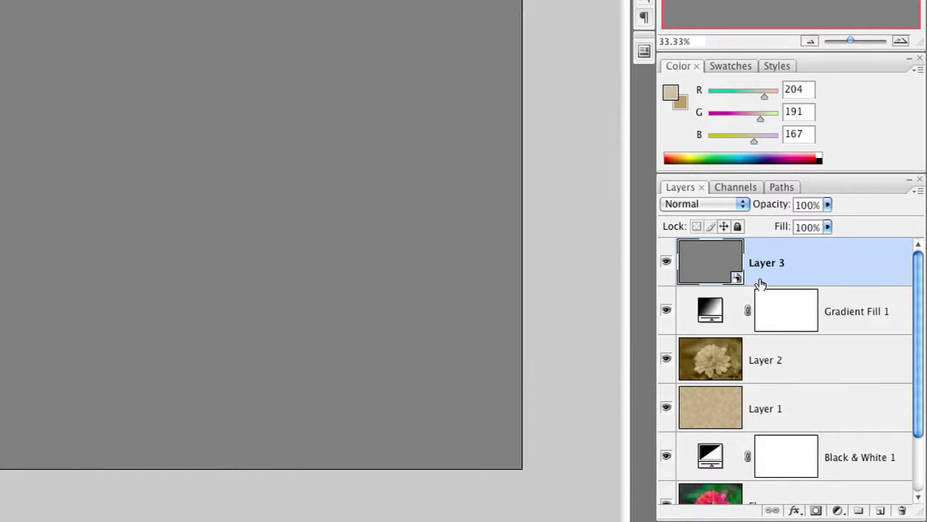
pyautogui.click(366, 8)
# Add monochromatic Gaussian noise at about 52% to the gray layer.
pyautogui.moveTo(405, 242)
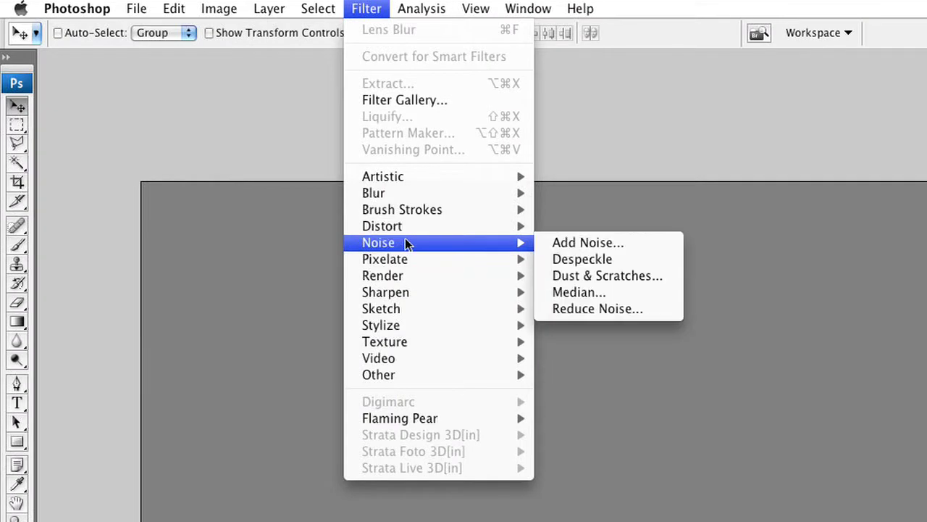
pyautogui.click(561, 245)
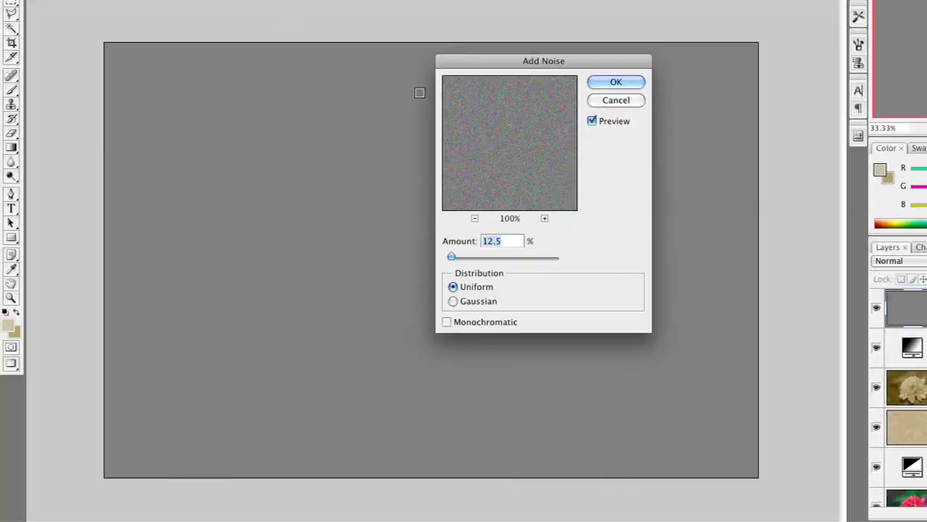
pyautogui.click(480, 301)
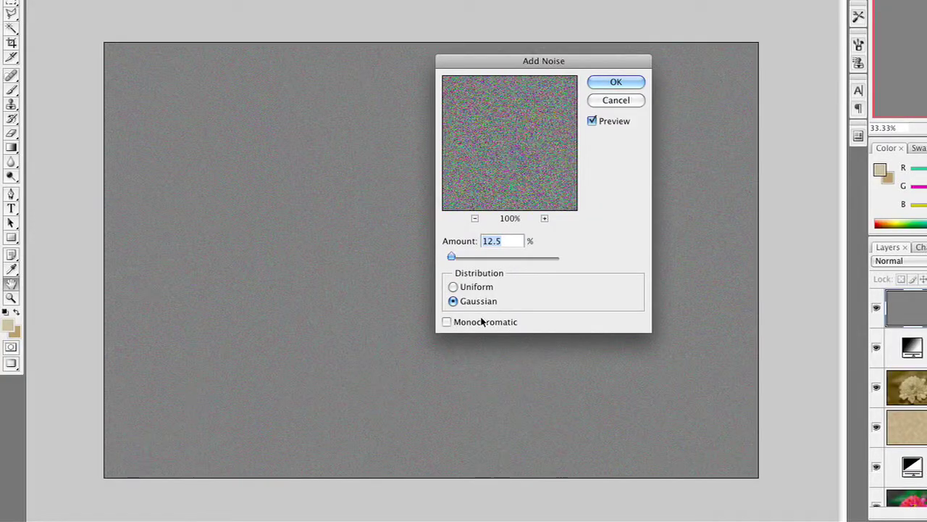
pyautogui.click(481, 322)
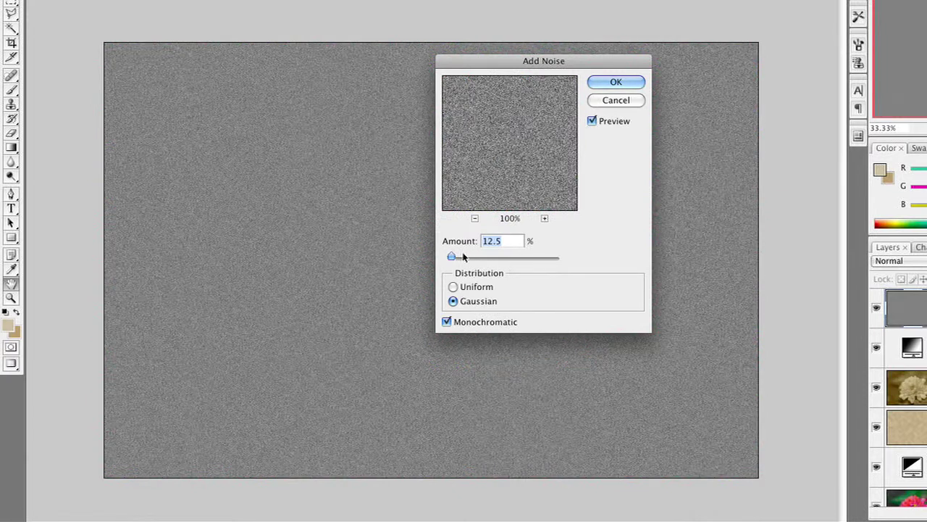
pyautogui.moveTo(452, 257); pyautogui.dragTo(461, 257)
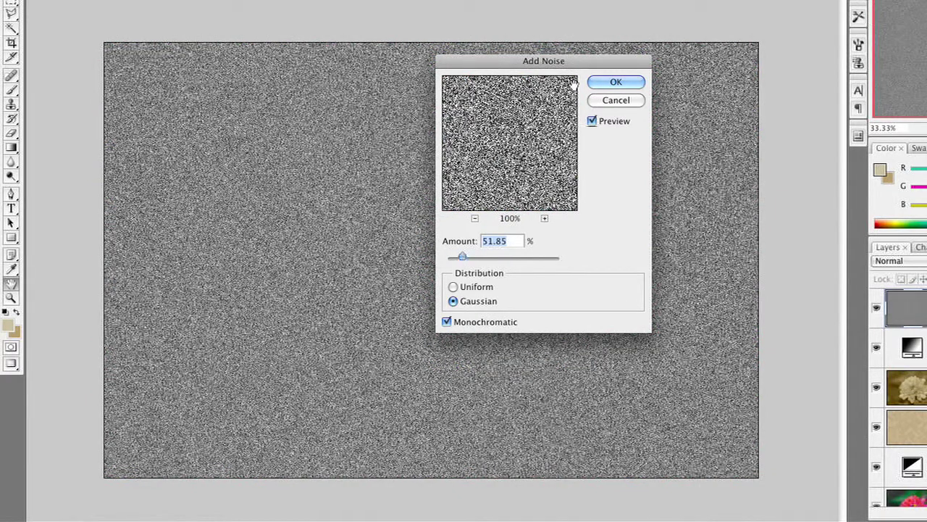
pyautogui.click(597, 81)
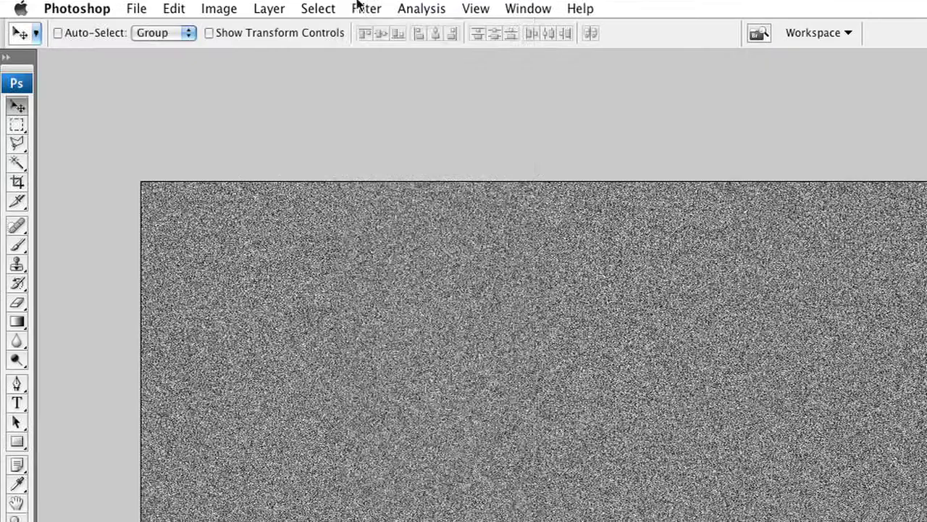
# Blur the grain with a 4-pixel Gaussian Blur and blend it in Soft Light.
pyautogui.click(365, 8)
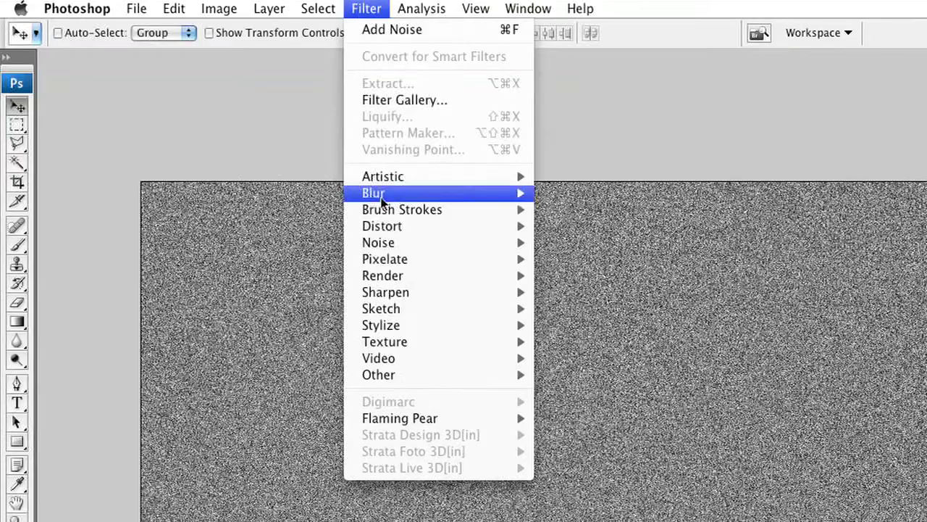
pyautogui.moveTo(373, 193)
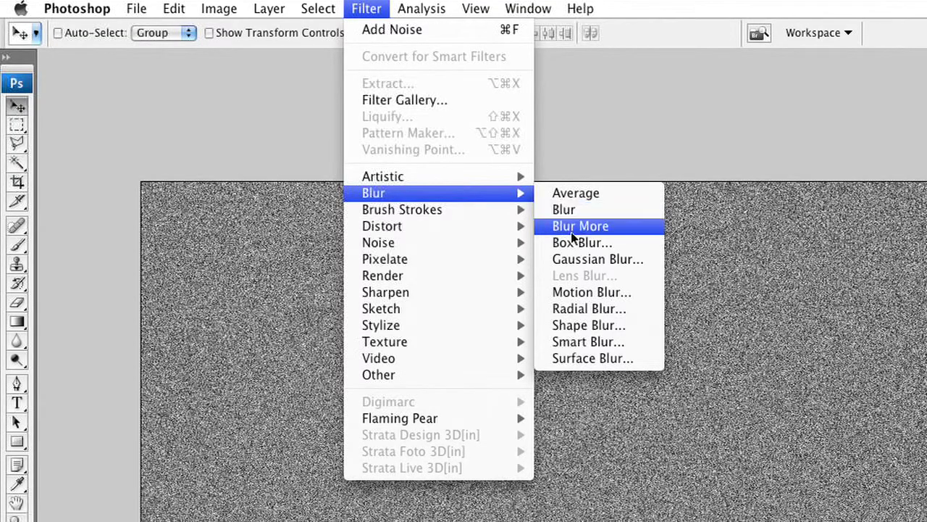
pyautogui.click(574, 257)
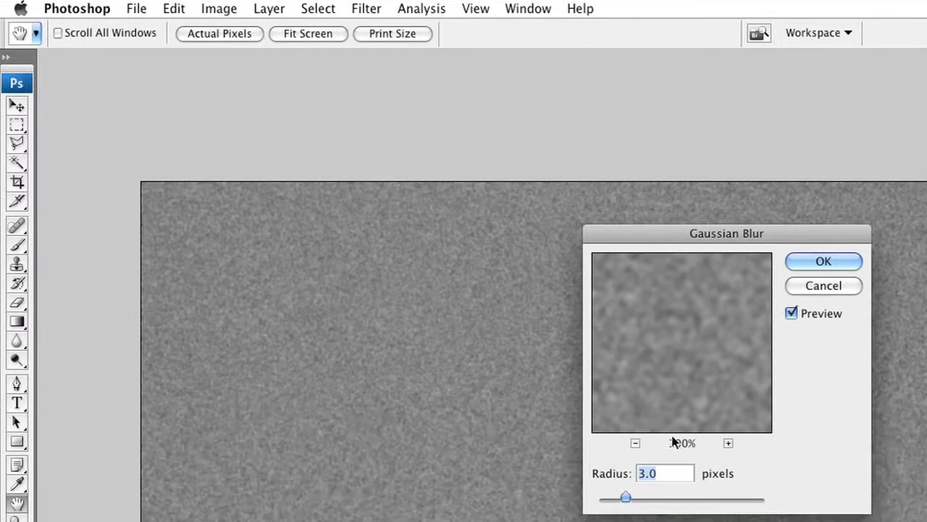
pyautogui.write('2')
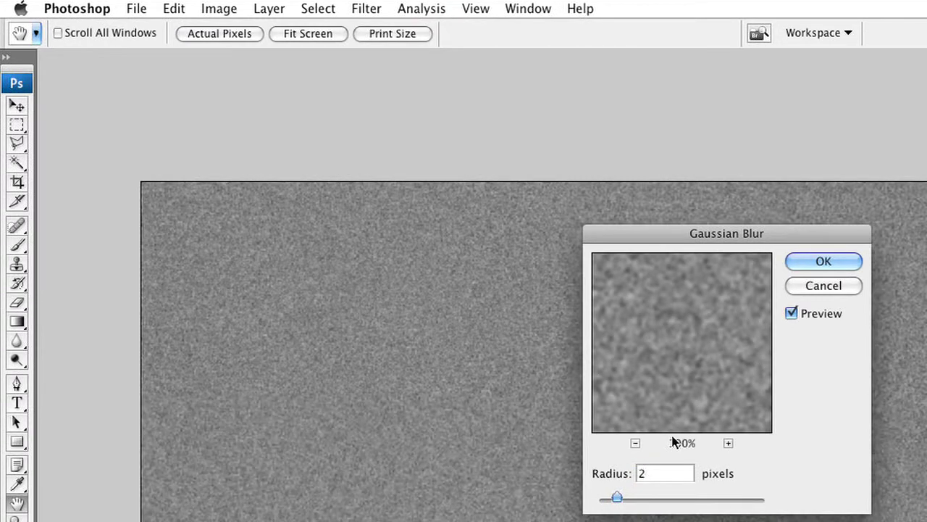
pyautogui.press('BackSpace')
pyautogui.write('4')
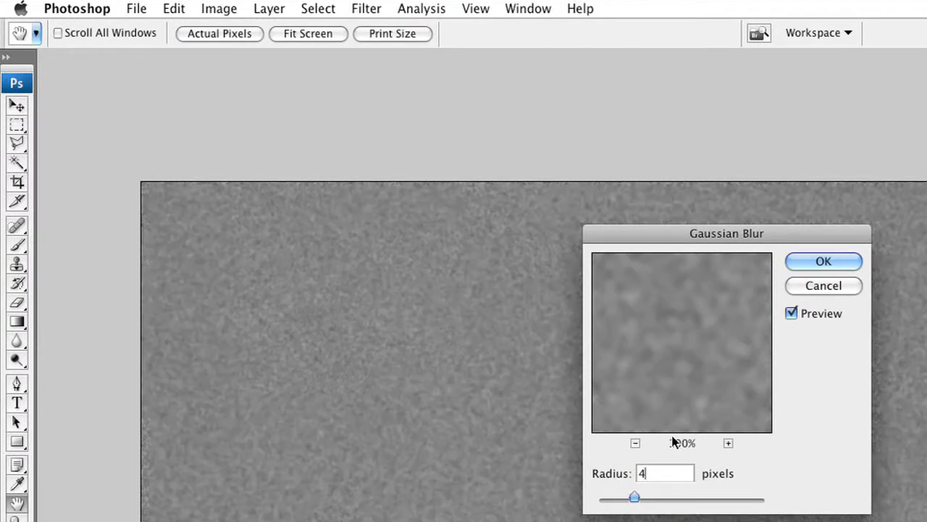
pyautogui.press('Return')
pyautogui.press('v')
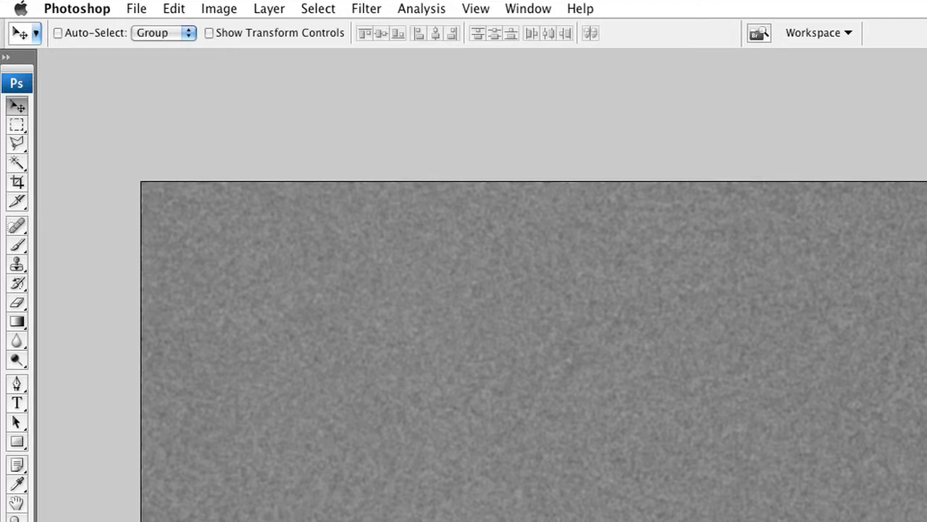
pyautogui.click(703, 410)
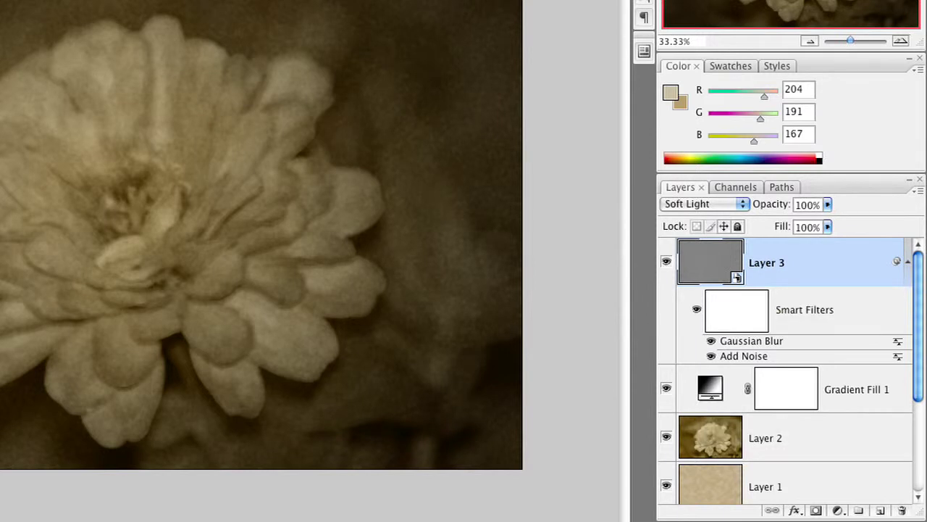
pyautogui.click(644, 0)
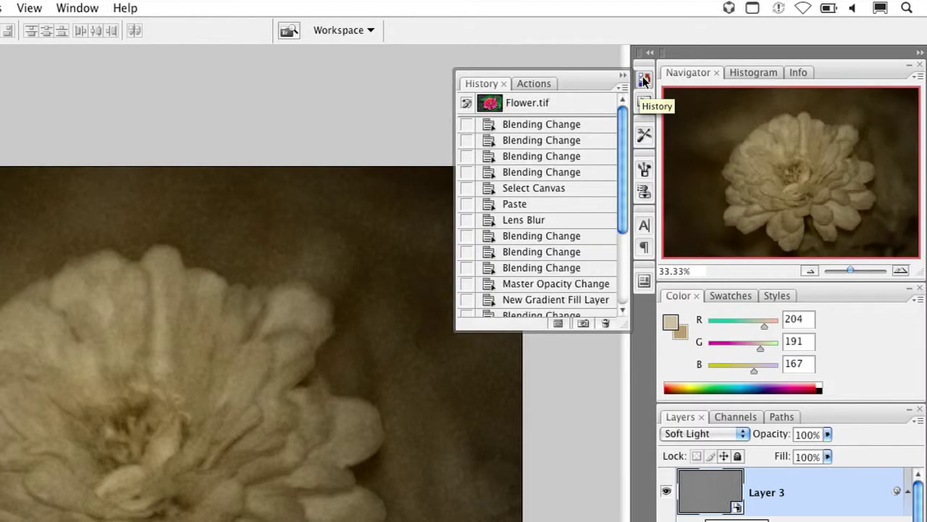
# Save the aged look as Snapshot 1, compare it with the original Flower.tif, then return to Snapshot 1.
pyautogui.click(584, 323)
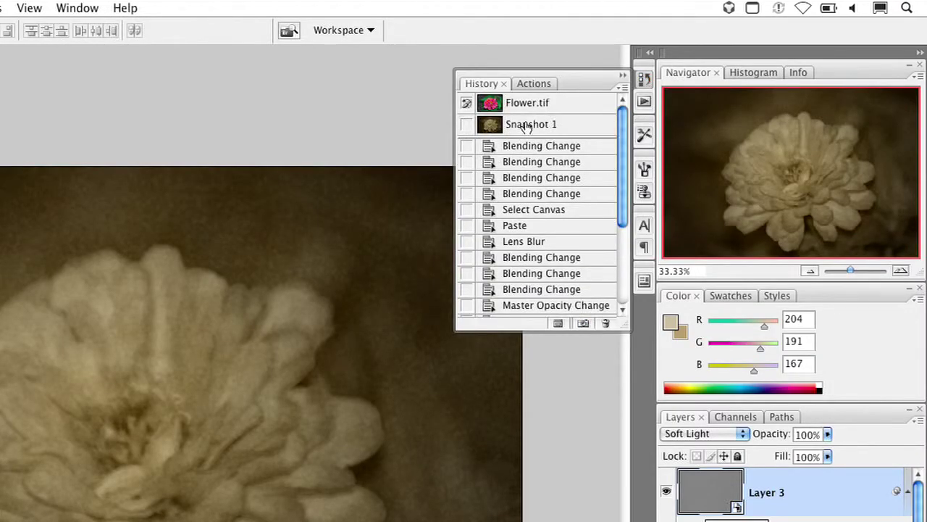
pyautogui.click(527, 103)
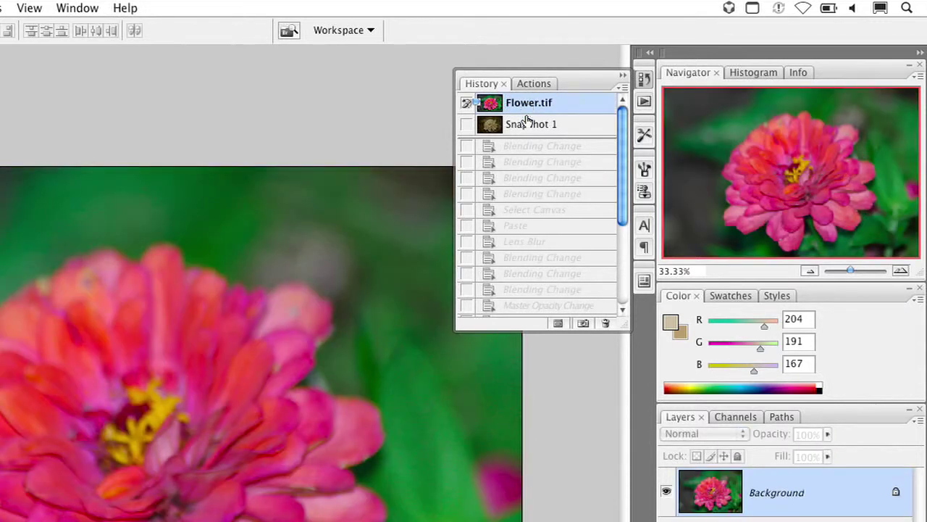
pyautogui.click(528, 124)
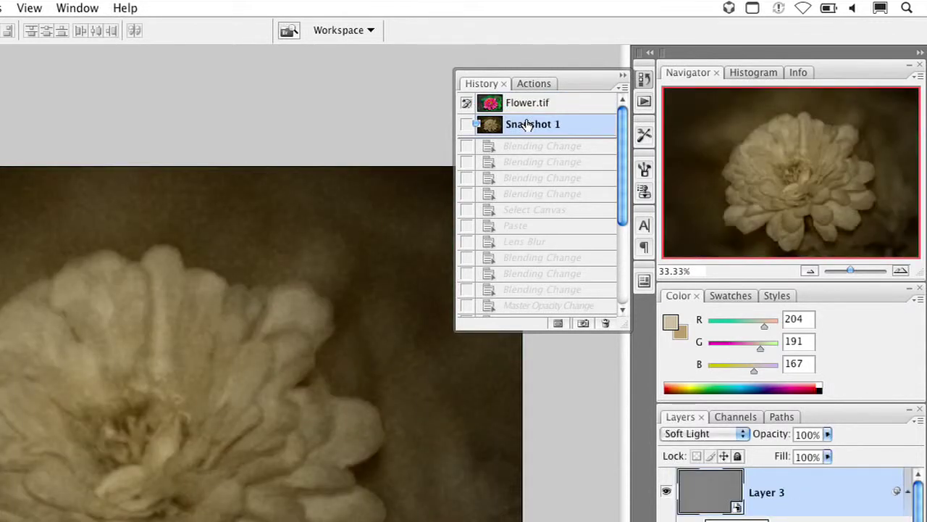